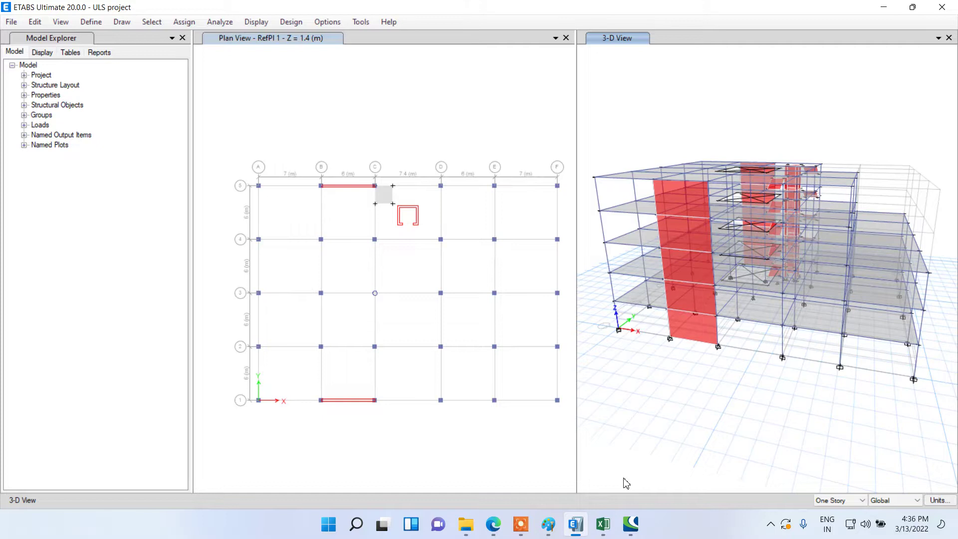
# Step: Switch to the Foundation design check workbook in Excel and examine the horizontal base shear coefficient and plinth area entries
pyautogui.click(603, 523)
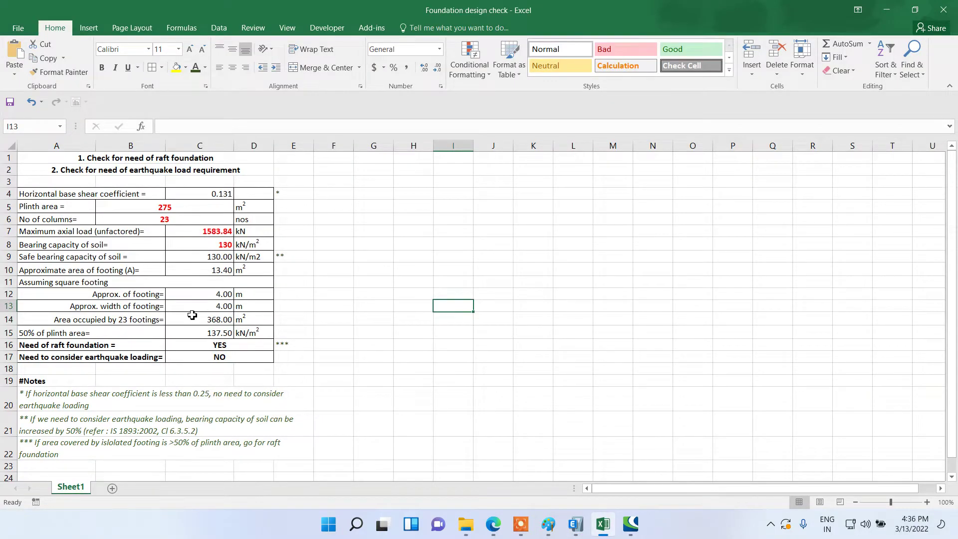
pyautogui.click(109, 195)
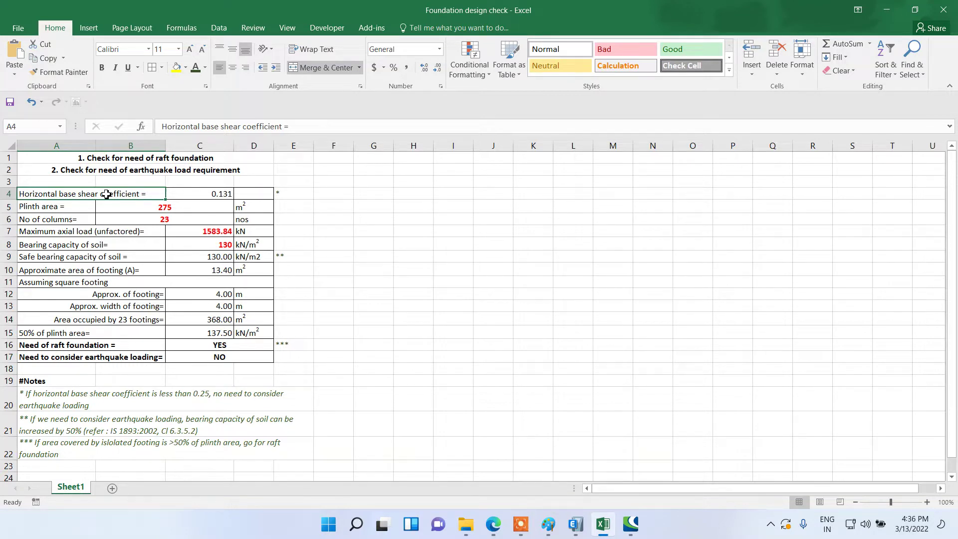
pyautogui.press('Down')
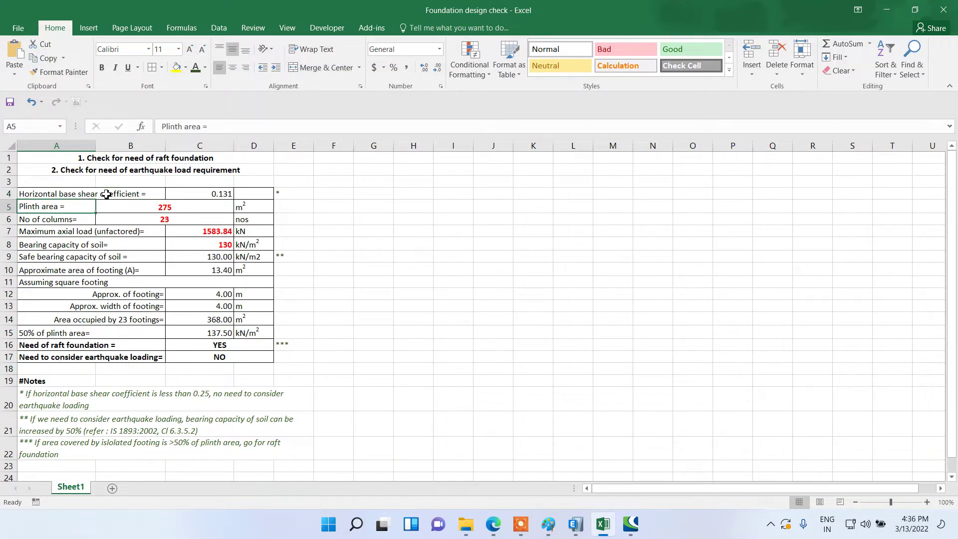
pyautogui.click(169, 210)
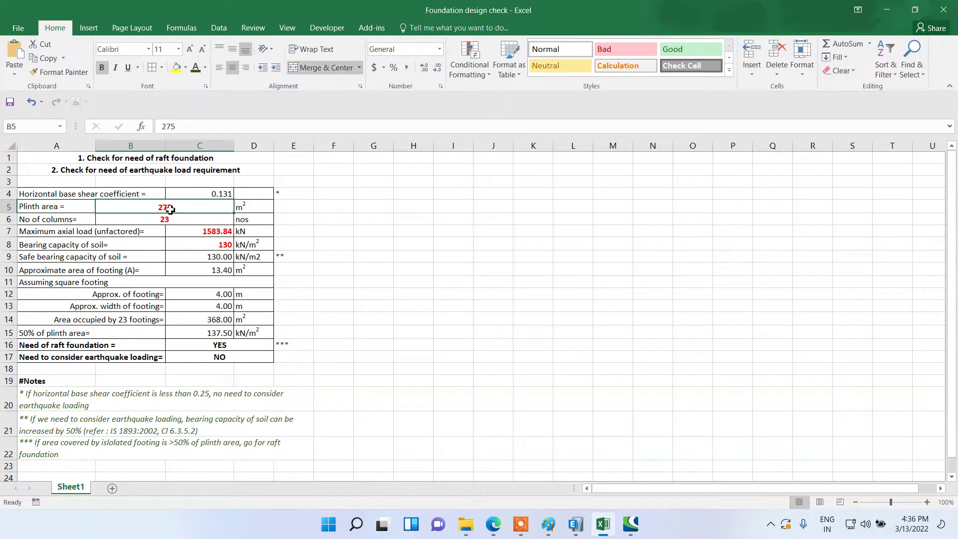
# Step: Switch to ETABS and open the Mygrid grid system data to read the building's overall X and Y ordinates
pyautogui.click(575, 525)
pyautogui.rightClick(340, 103)
pyautogui.click(362, 109)
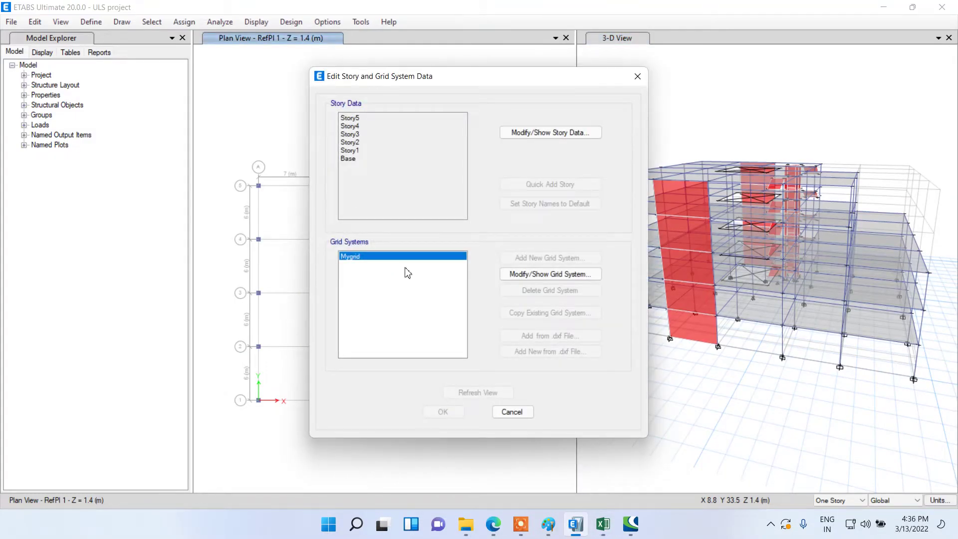
pyautogui.click(523, 276)
pyautogui.scroll(-1, 278, 284)
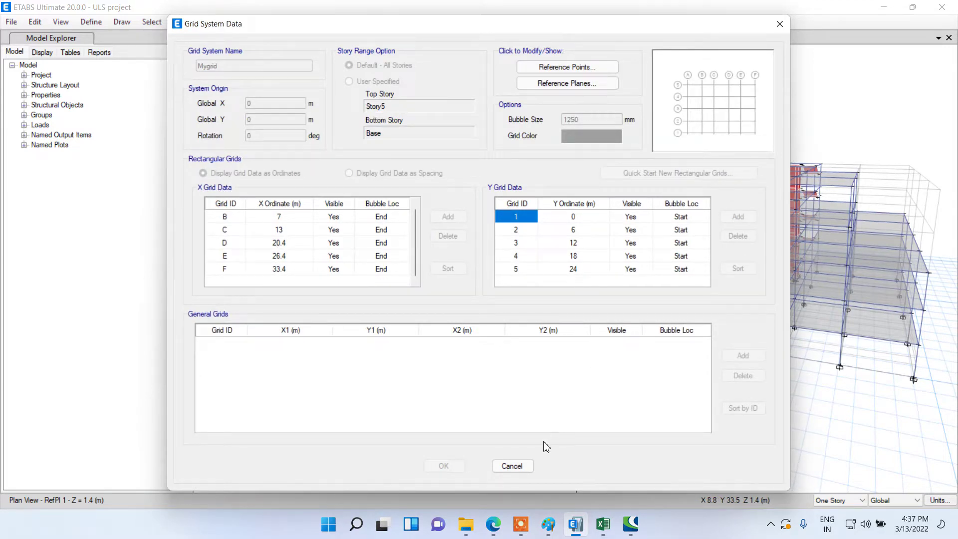
# Step: Switch to Excel and set the plinth area in the foundation check sheet with the formula =33.4*24
pyautogui.click(603, 524)
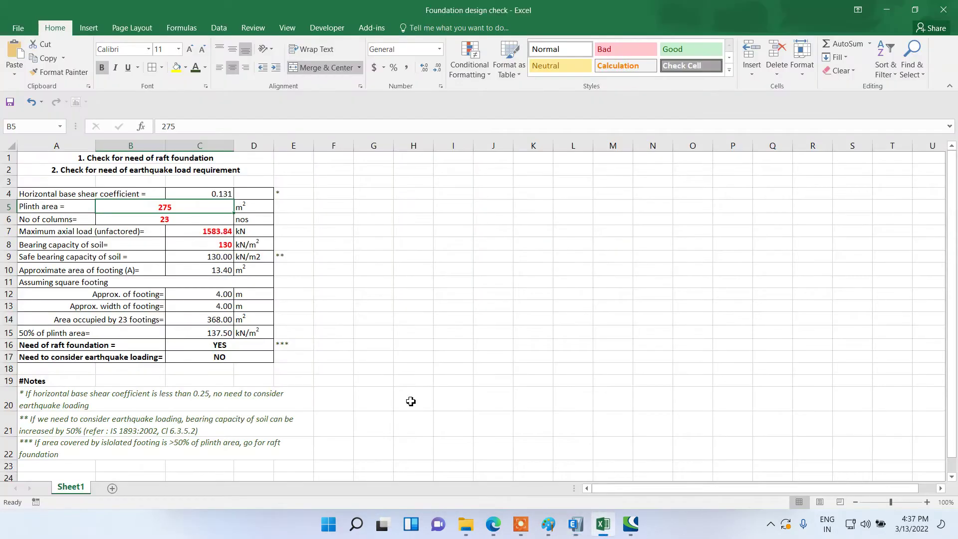
pyautogui.click(166, 204)
pyautogui.write('=33.4*24')
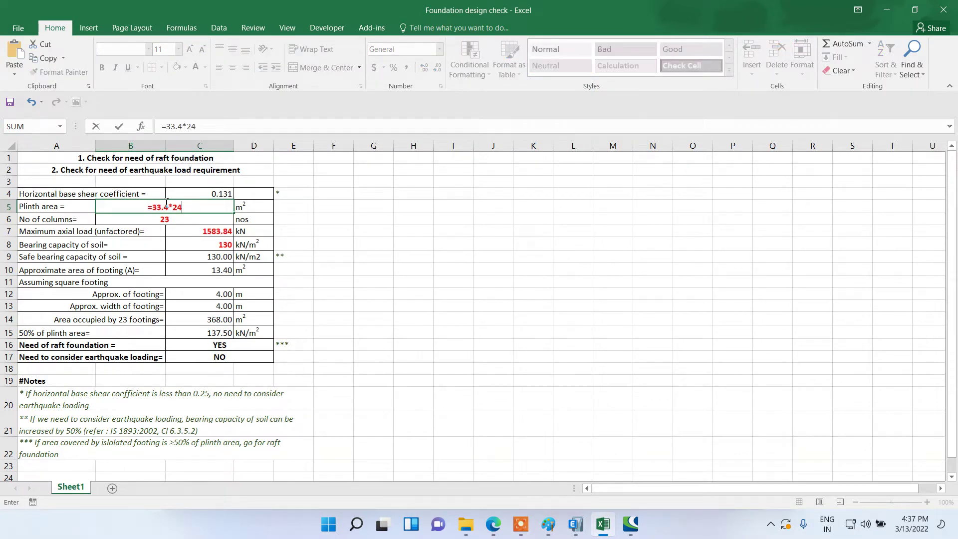
pyautogui.press('Return')
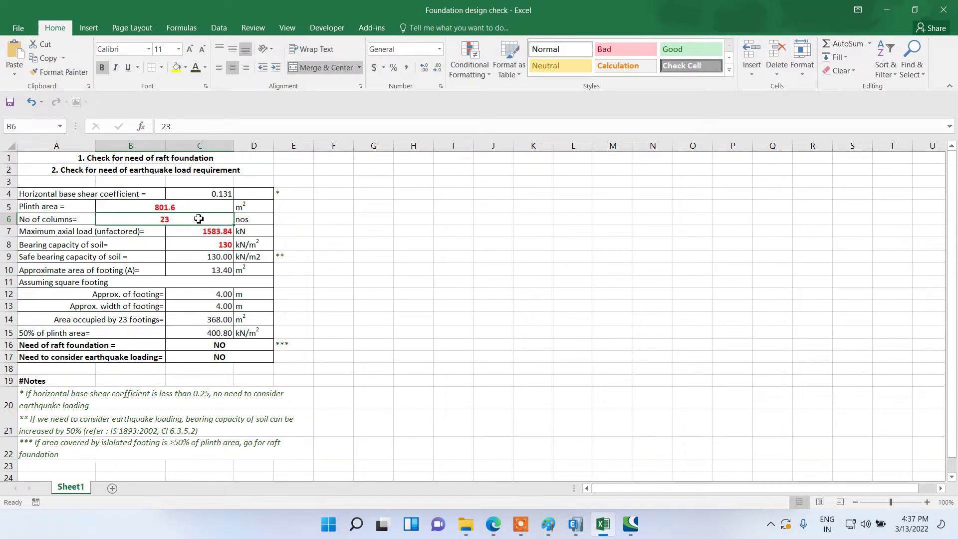
# Step: Switch to ETABS and close the grid system data and the story and grid data dialogs without changes
pyautogui.click(581, 524)
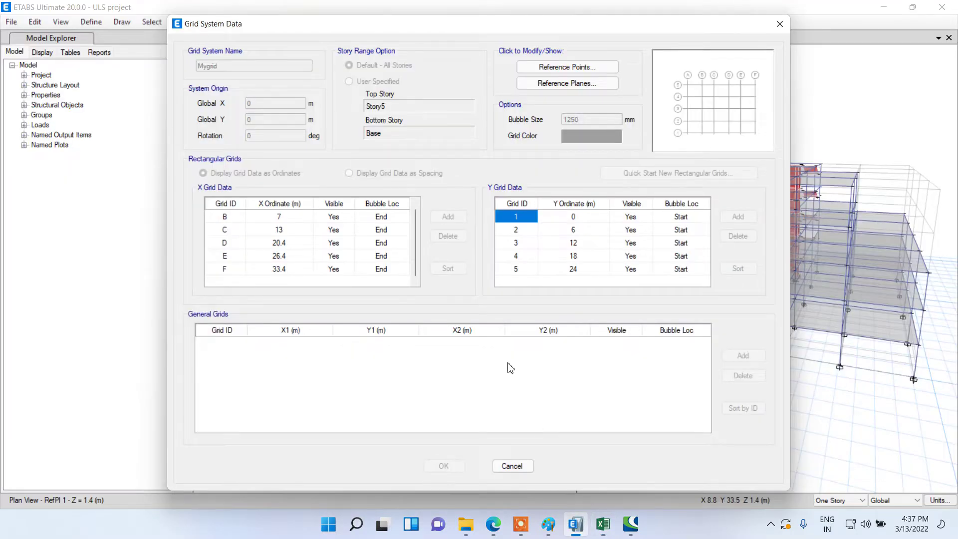
pyautogui.click(519, 468)
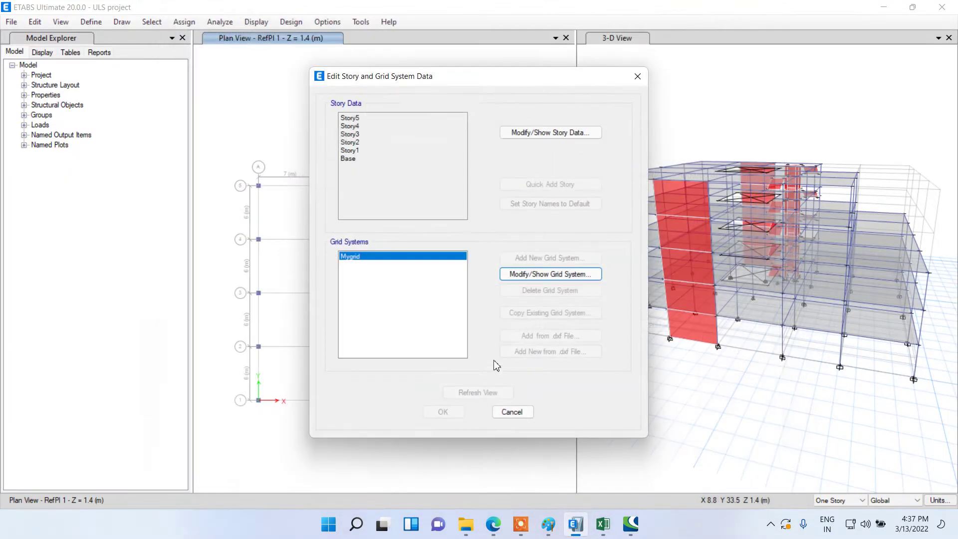
pyautogui.click(512, 412)
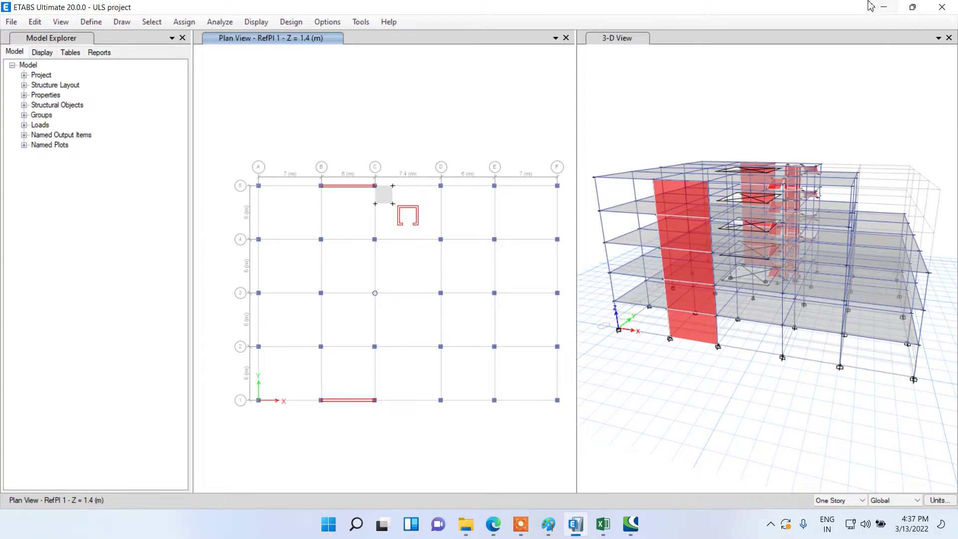
# Step: Switch to Excel and set the number of columns in the foundation check sheet to 30
pyautogui.click(603, 524)
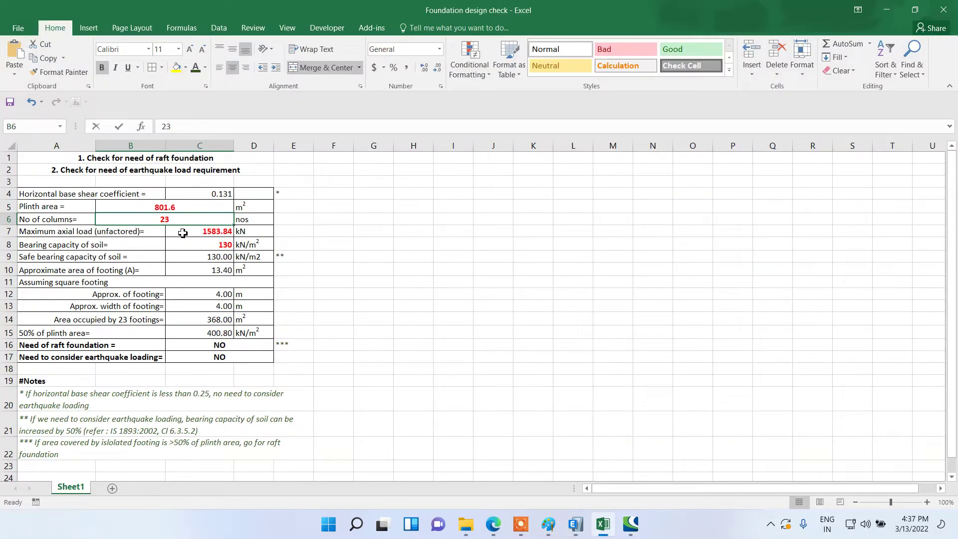
pyautogui.write('30')
pyautogui.press('Return')
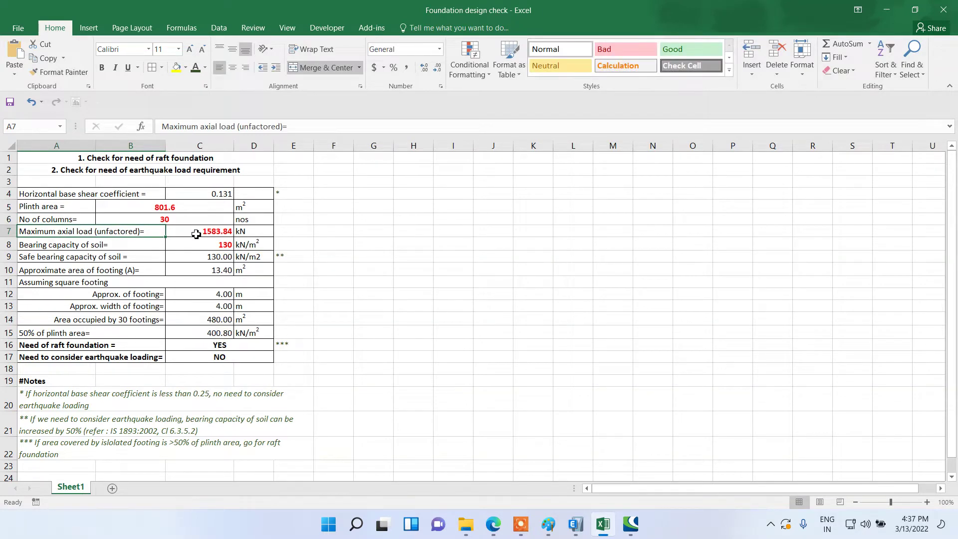
# Step: Examine the plinth area, number of columns and unfactored maximum axial load entries in the sheet
pyautogui.click(188, 210)
pyautogui.click(174, 220)
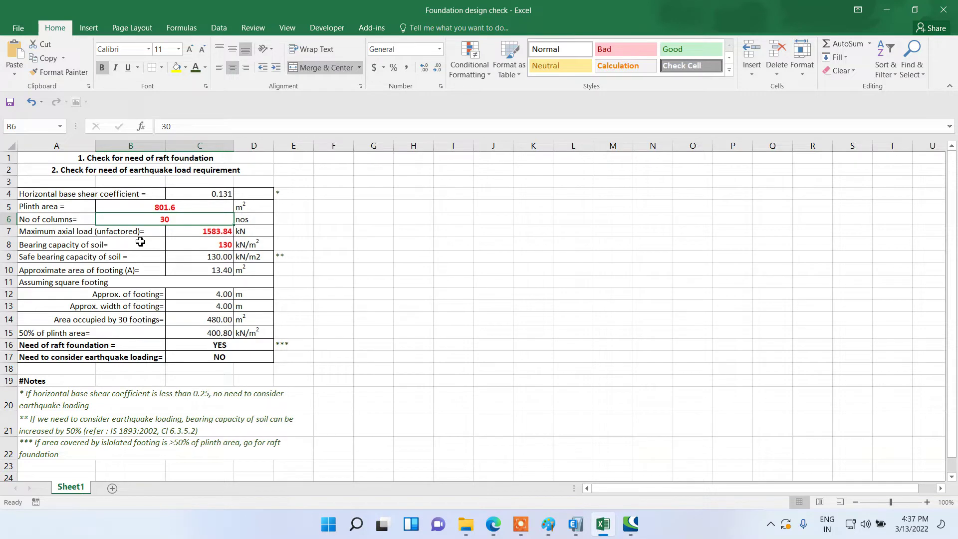
pyautogui.click(187, 232)
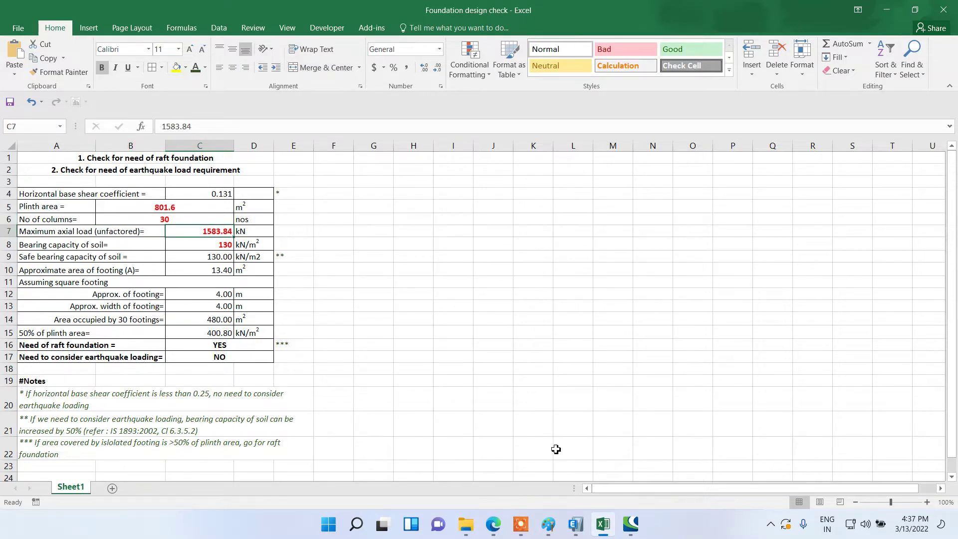
# Step: Switch to ETABS and change the plan view to the elevation along grid line A
pyautogui.click(574, 522)
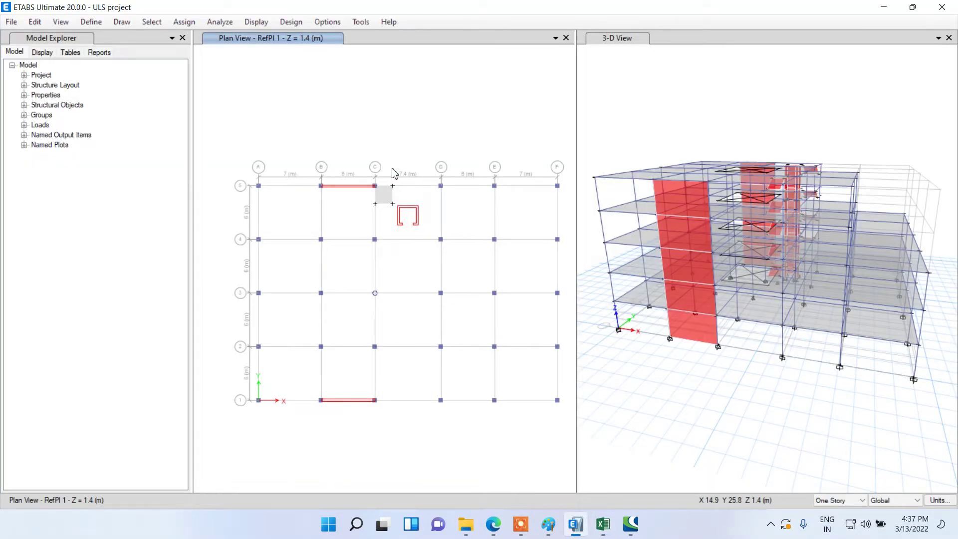
pyautogui.scroll(-4, 364, 175)
pyautogui.scroll(5, 321, 199)
pyautogui.moveTo(397, 184); pyautogui.dragTo(446, 222)
pyautogui.scroll(-3, 419, 225)
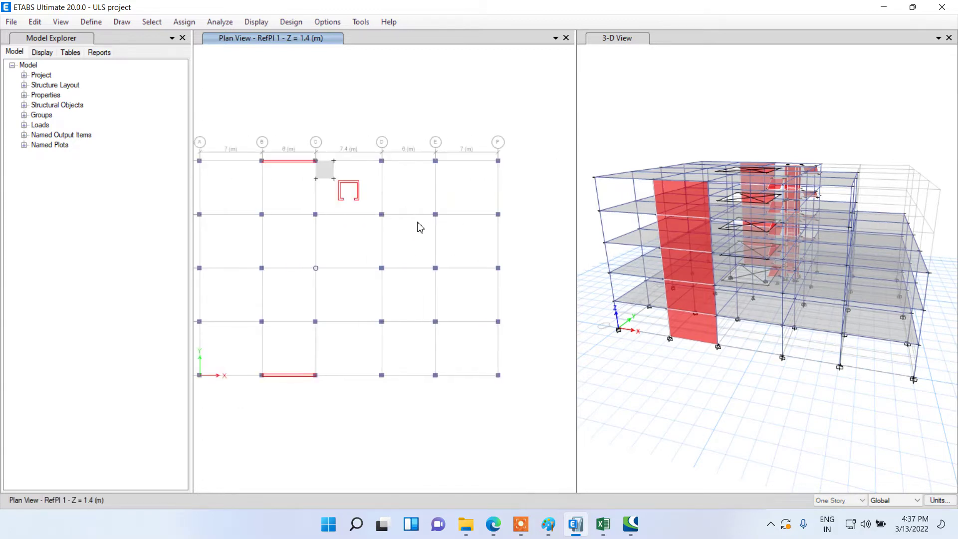
pyautogui.scroll(3, 419, 226)
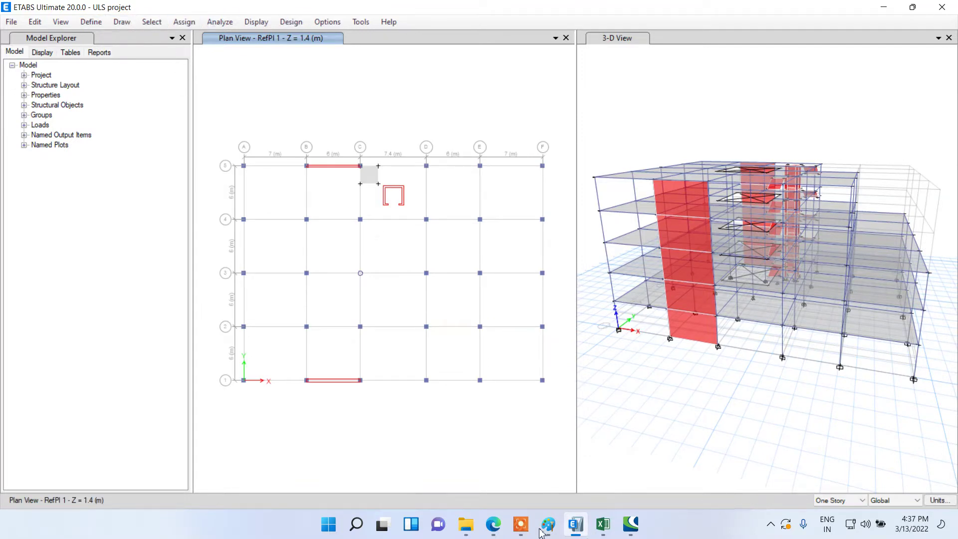
pyautogui.click(520, 524)
pyautogui.click(513, 474)
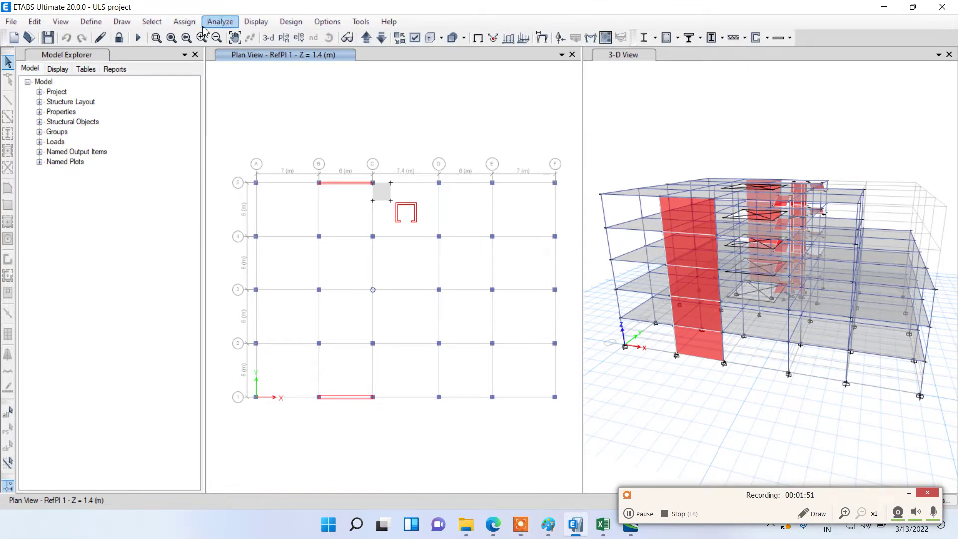
pyautogui.click(299, 38)
pyautogui.click(521, 416)
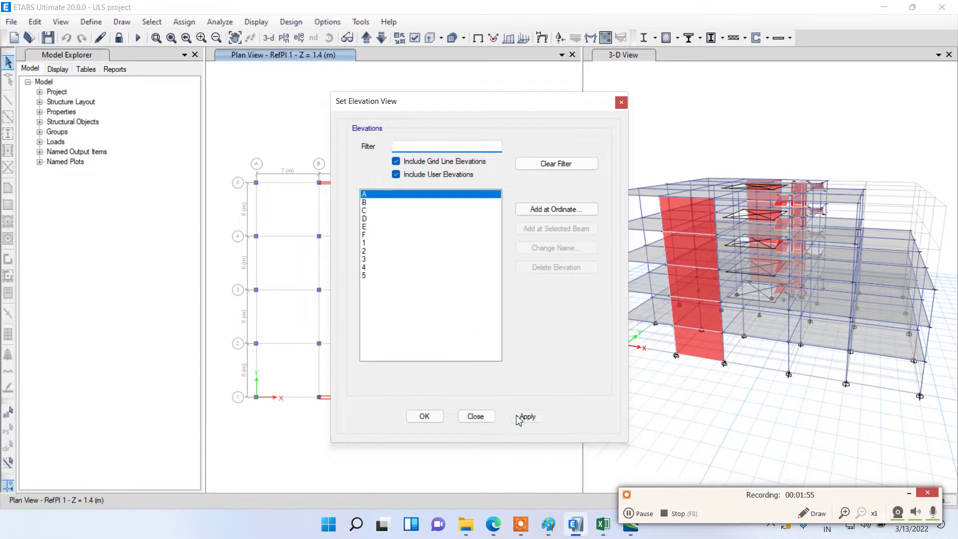
pyautogui.click(424, 416)
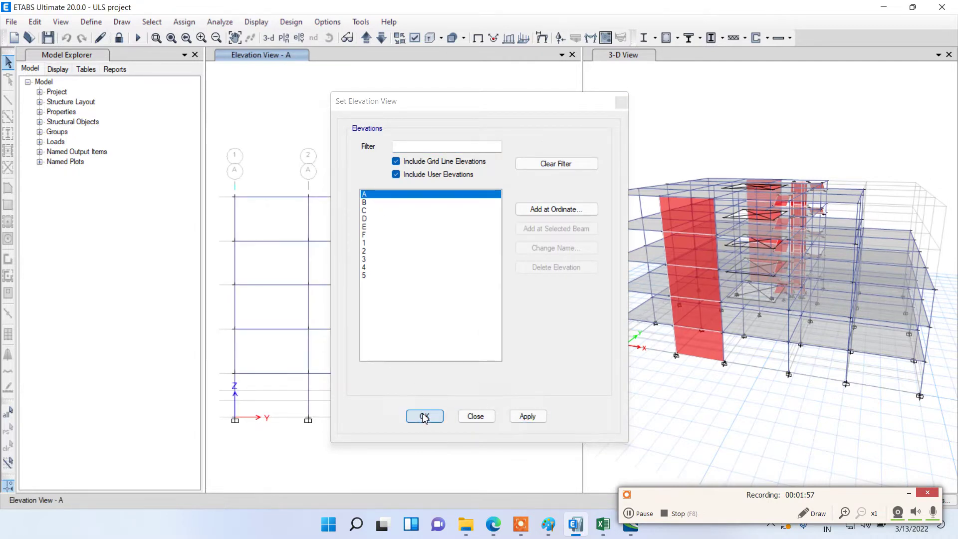
pyautogui.moveTo(472, 293); pyautogui.dragTo(475, 283)
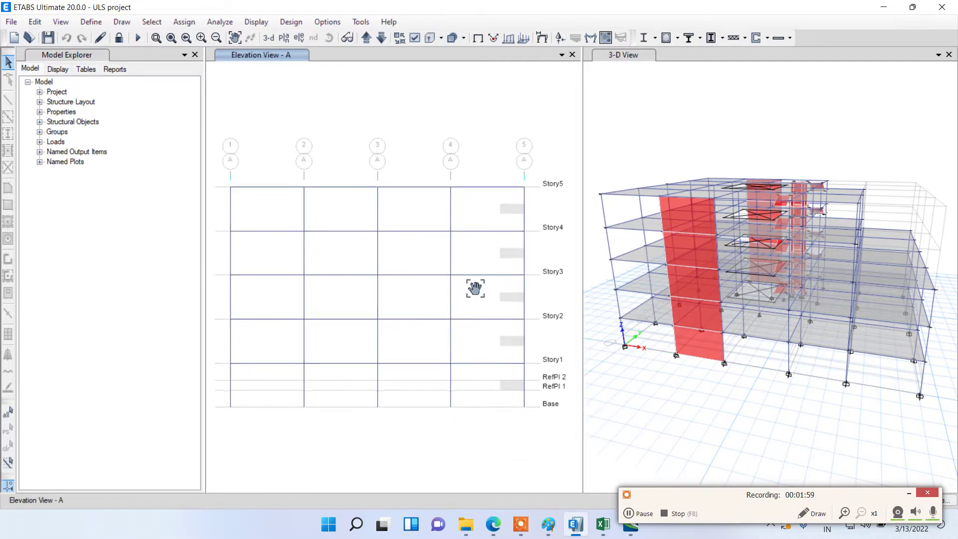
# Step: Display the deformed shape of elevation A for the Foundation (DL+LL) load combination
pyautogui.click(542, 37)
pyautogui.click(469, 78)
pyautogui.click(464, 93)
pyautogui.click(428, 144)
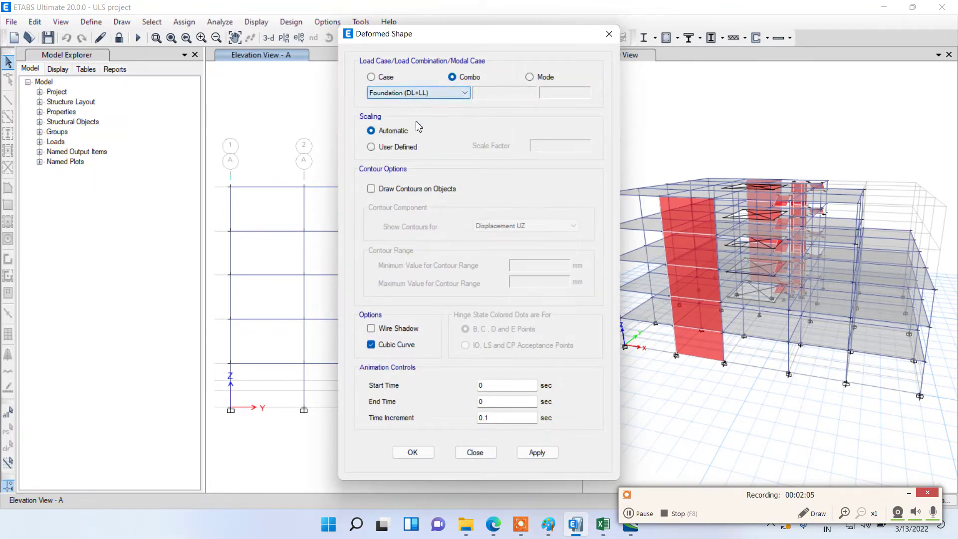
pyautogui.click(540, 460)
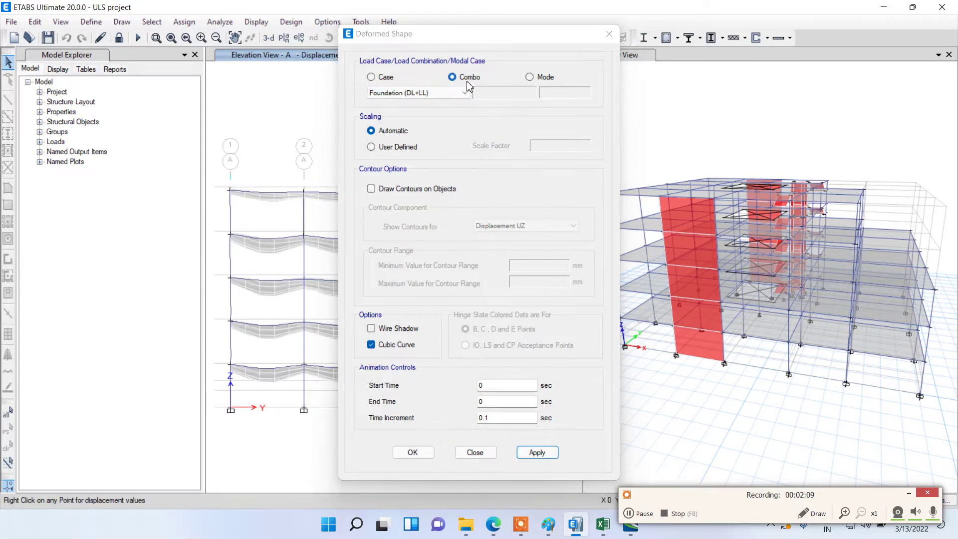
pyautogui.click(415, 452)
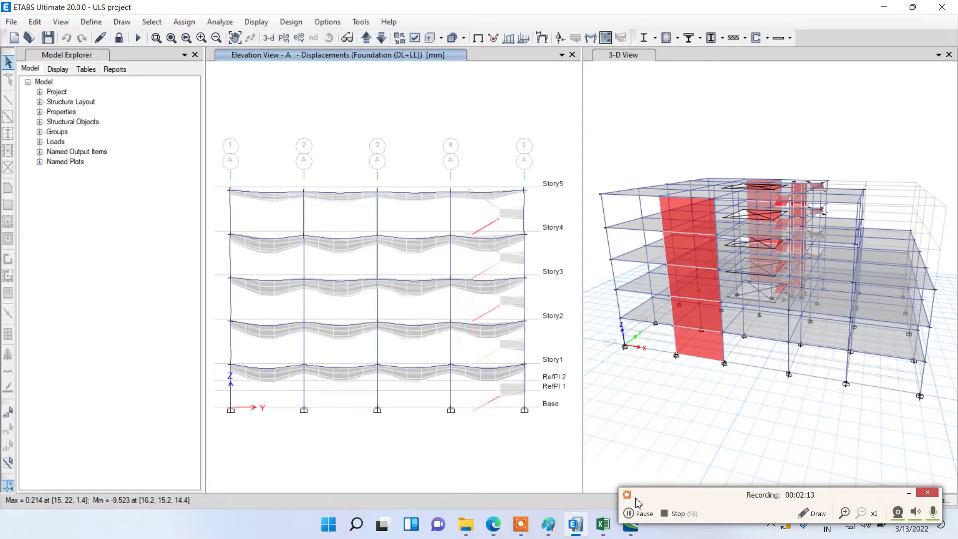
pyautogui.click(640, 513)
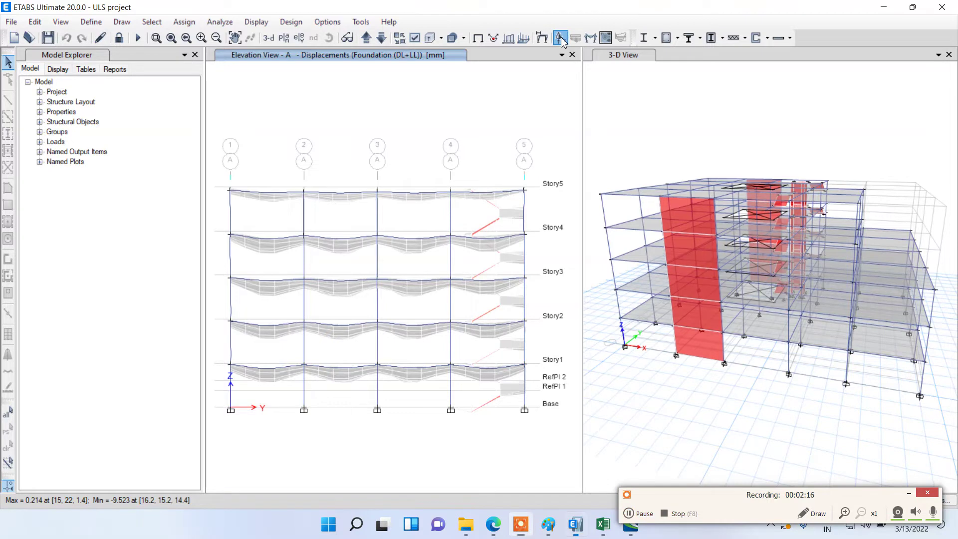
# Step: Display the vertical (Fz) support reactions as arrows for the Foundation (DL+LL) load combination on elevation A
pyautogui.click(561, 37)
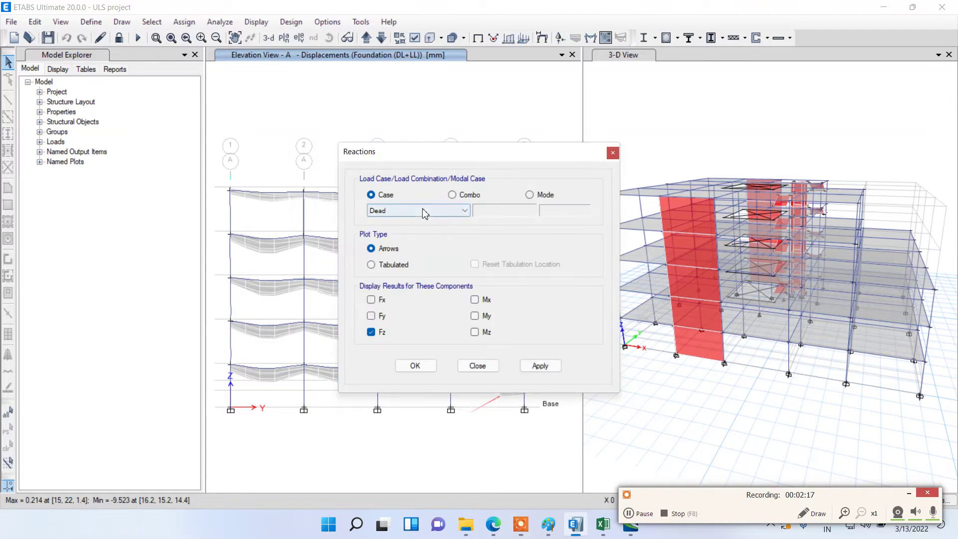
pyautogui.click(452, 195)
pyautogui.click(438, 213)
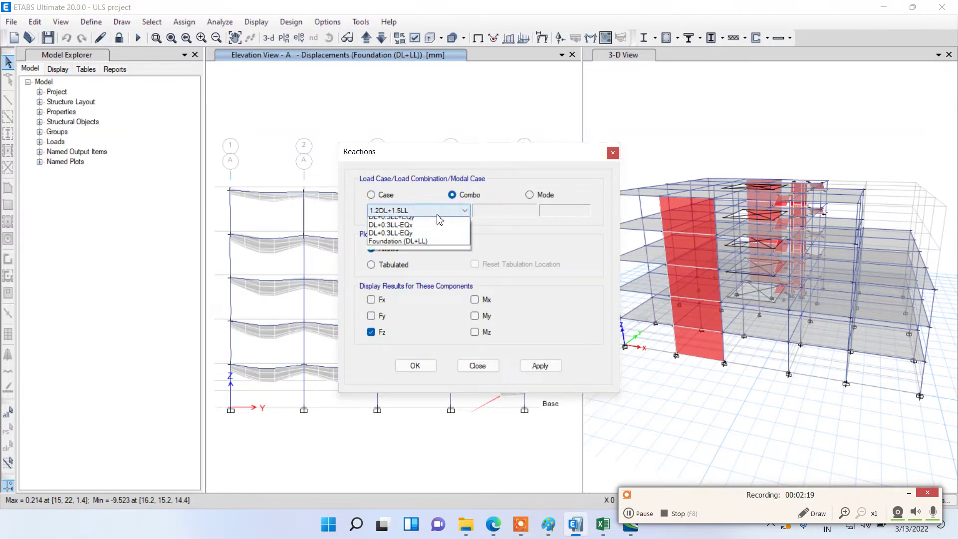
pyautogui.click(399, 264)
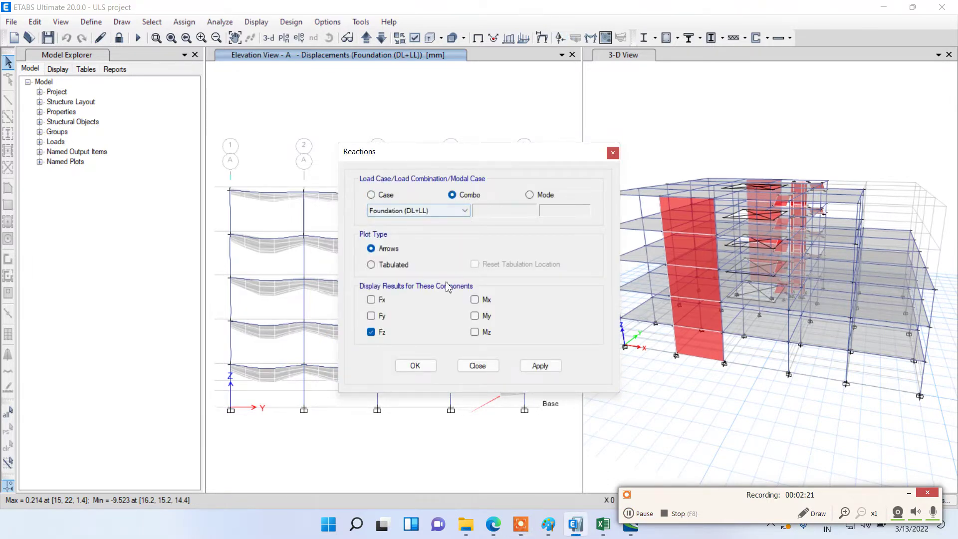
pyautogui.click(524, 368)
pyautogui.click(416, 366)
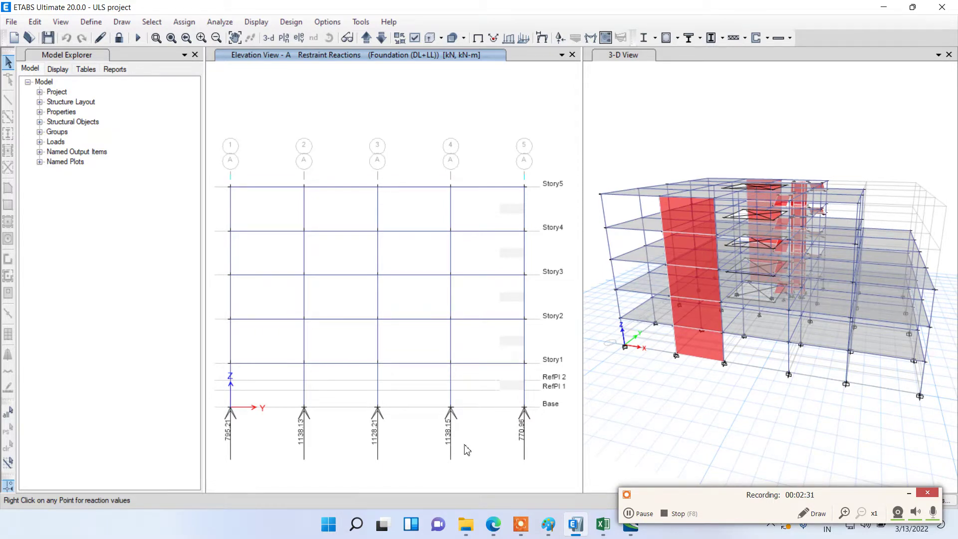
# Step: Go through elevations B, C, D and E in turn to compare the base reactions for the largest axial load
pyautogui.click(369, 40)
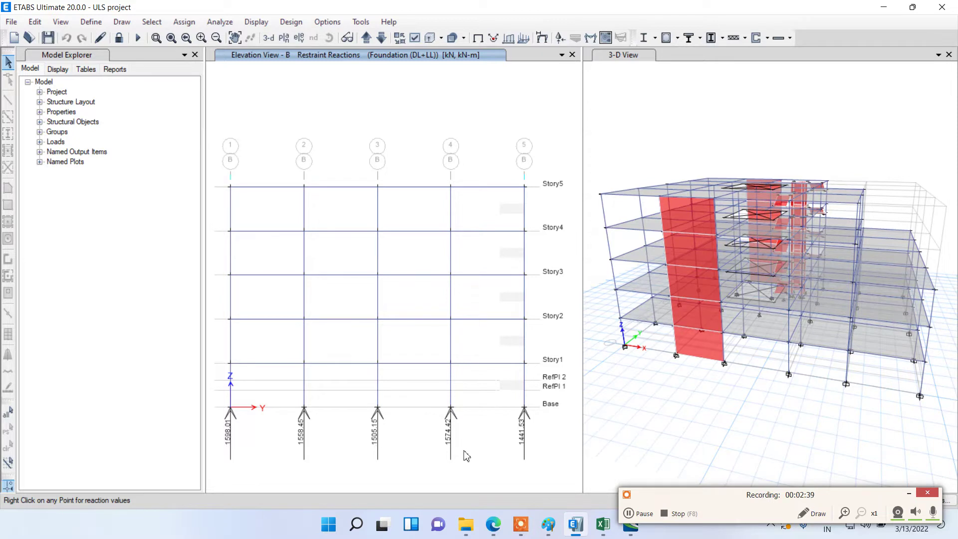
pyautogui.click(366, 40)
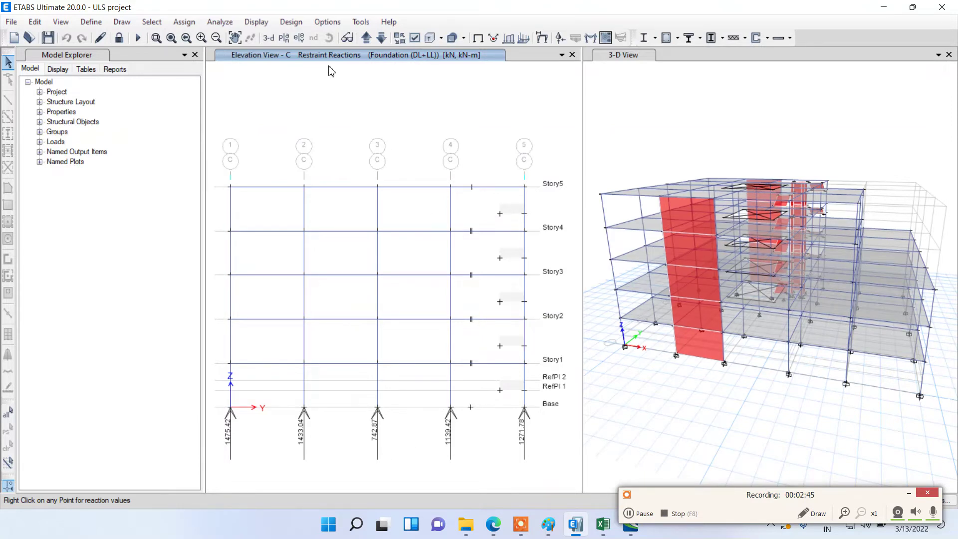
pyautogui.click(367, 37)
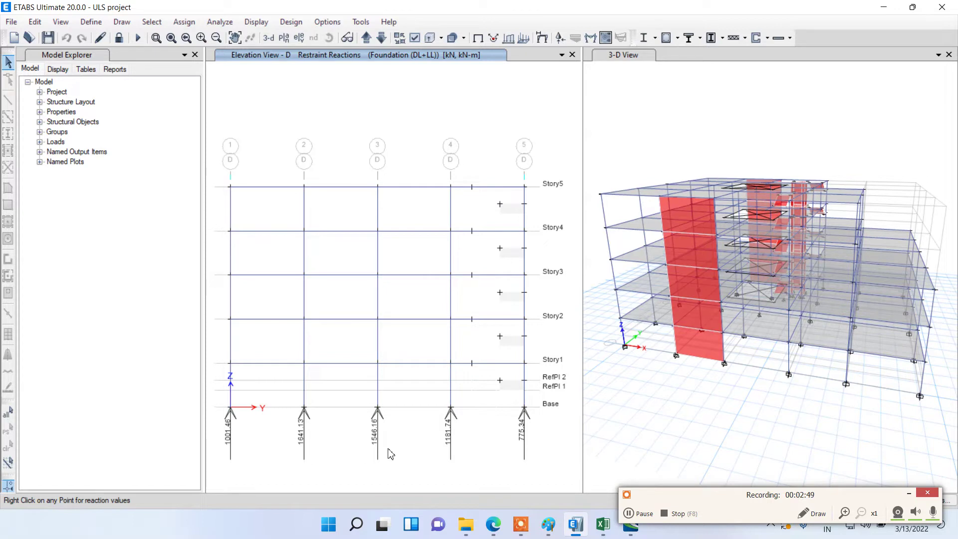
pyautogui.click(367, 38)
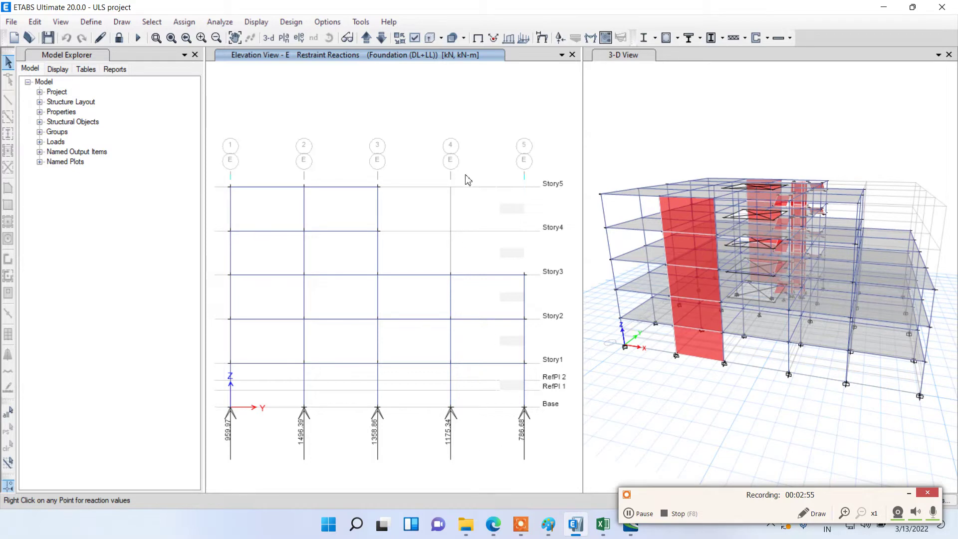
# Step: Go through elevations F, 1 and 2 to compare the base reactions for the largest axial load
pyautogui.click(376, 39)
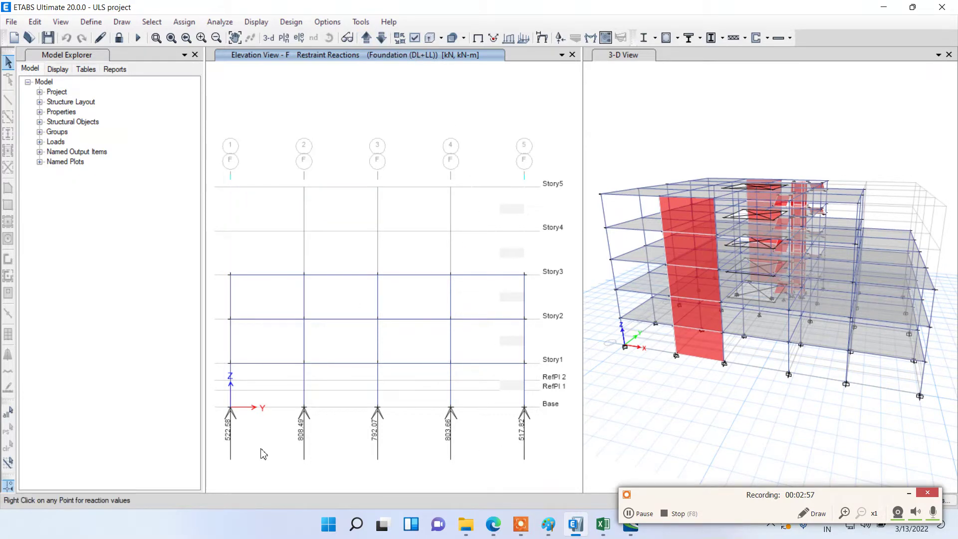
pyautogui.click(365, 38)
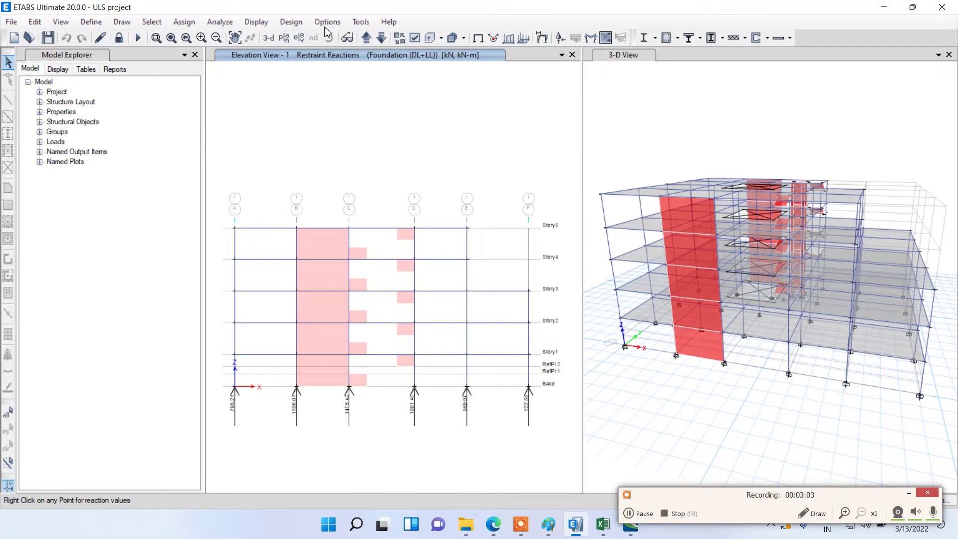
pyautogui.click(366, 37)
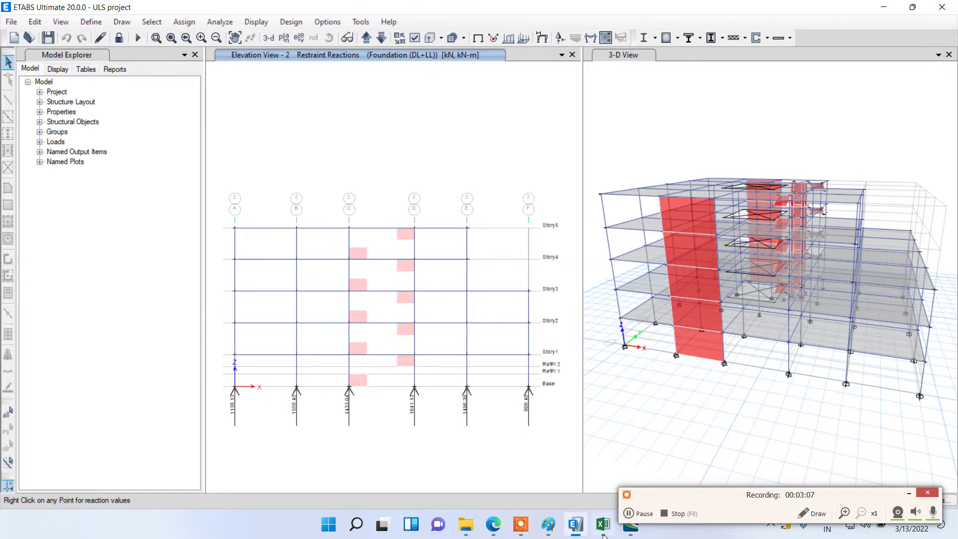
# Step: Switch to the Excel foundation check sheet and set the maximum unfactored axial load to 1598 kN
pyautogui.hotkey('alt', 'Tab')
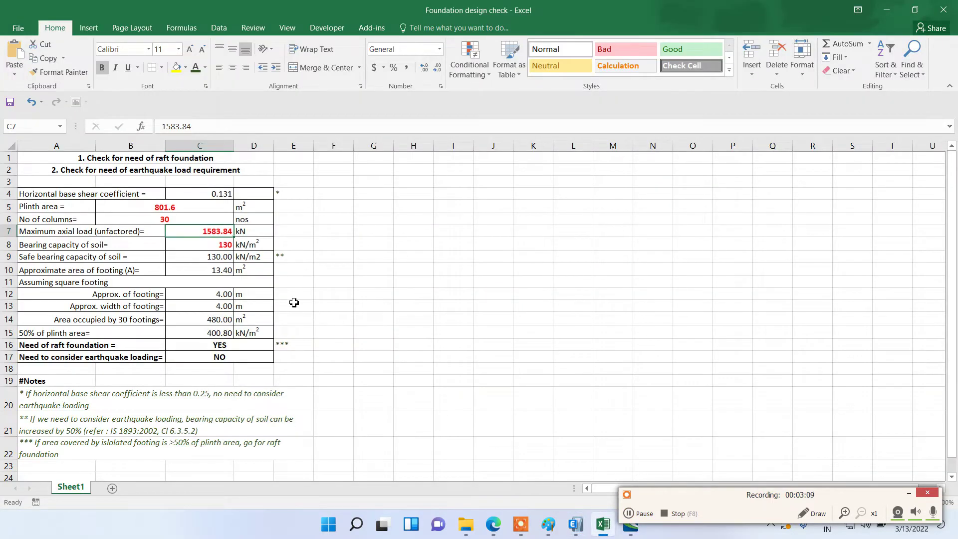
pyautogui.write('1598')
pyautogui.press('Return')
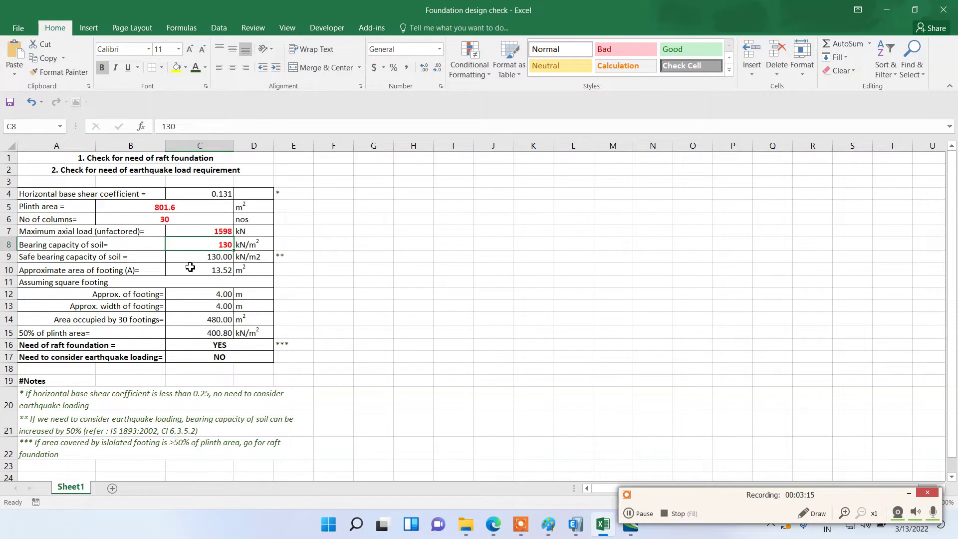
# Step: Overwrite the safe bearing capacity of soil in C9 with 150 kN/m²
pyautogui.click(205, 258)
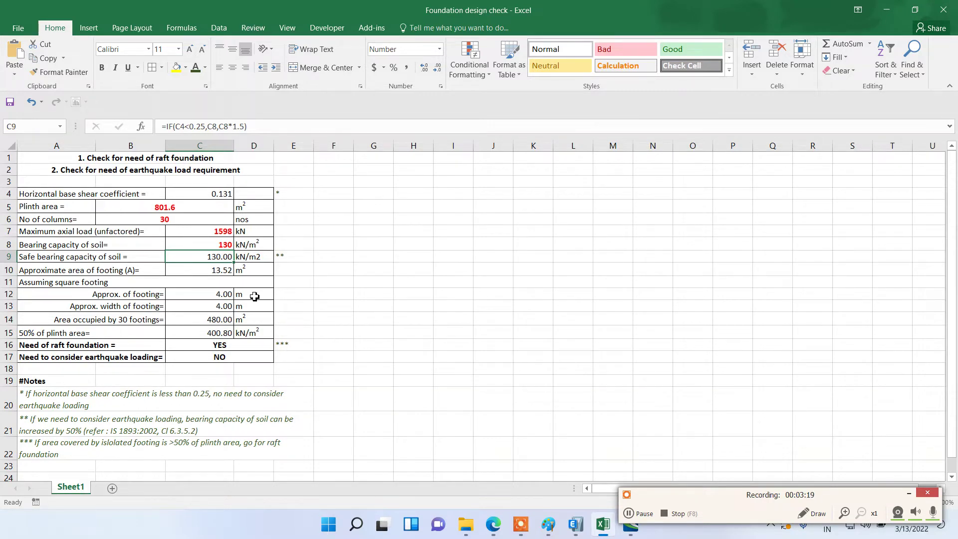
pyautogui.write('150')
pyautogui.press('Return')
pyautogui.press('Up')
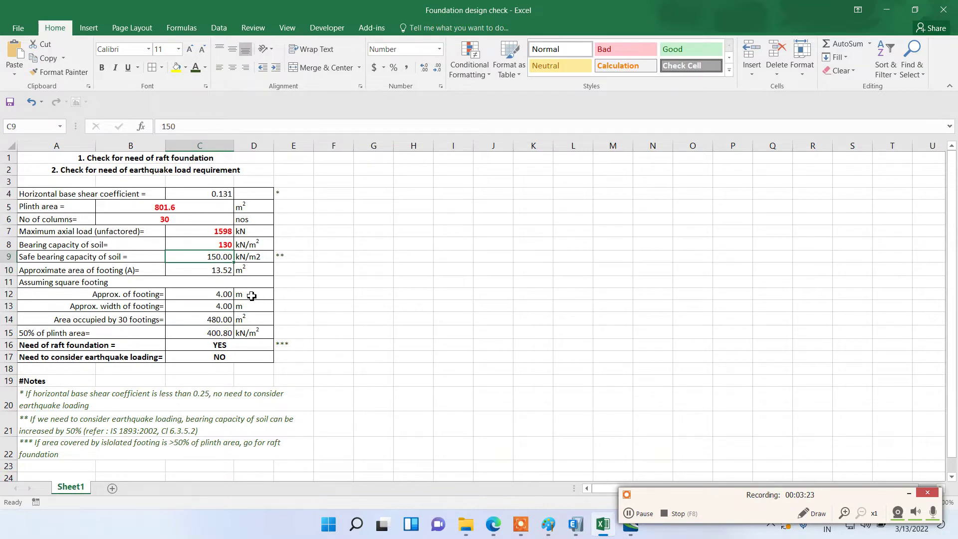
# Step: Examine the formulas for the approximate footing area, the square footing dimensions and the total area occupied by the footings
pyautogui.click(204, 271)
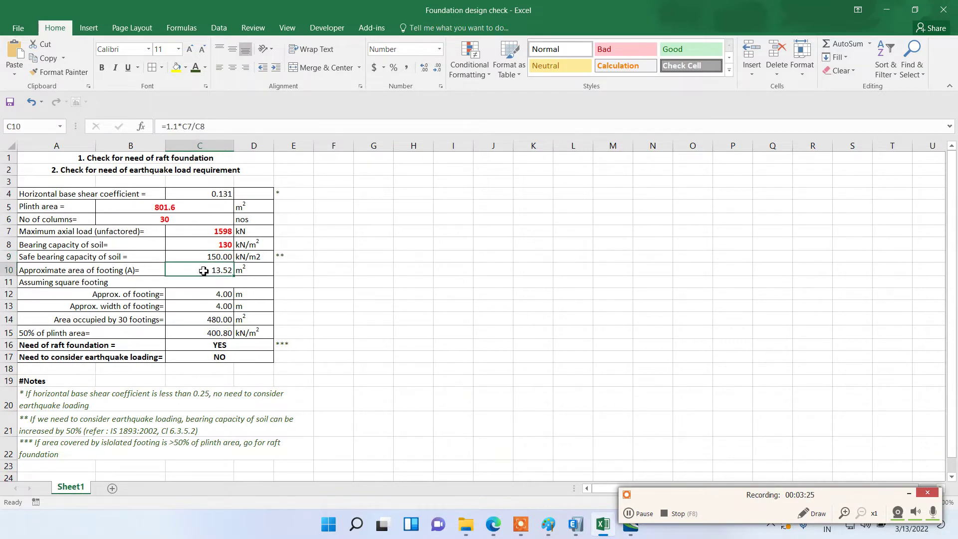
pyautogui.click(222, 125)
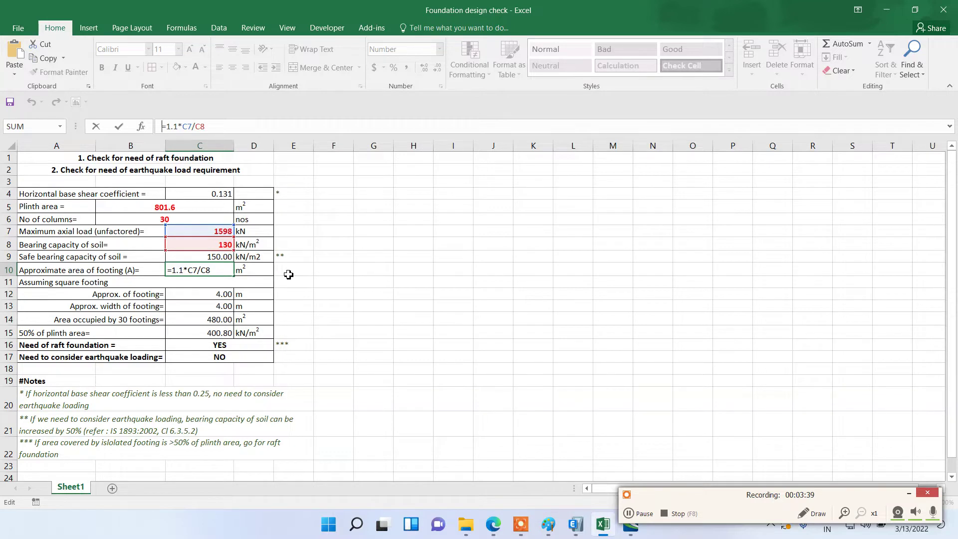
pyautogui.hotkey('ctrl', 'Return')
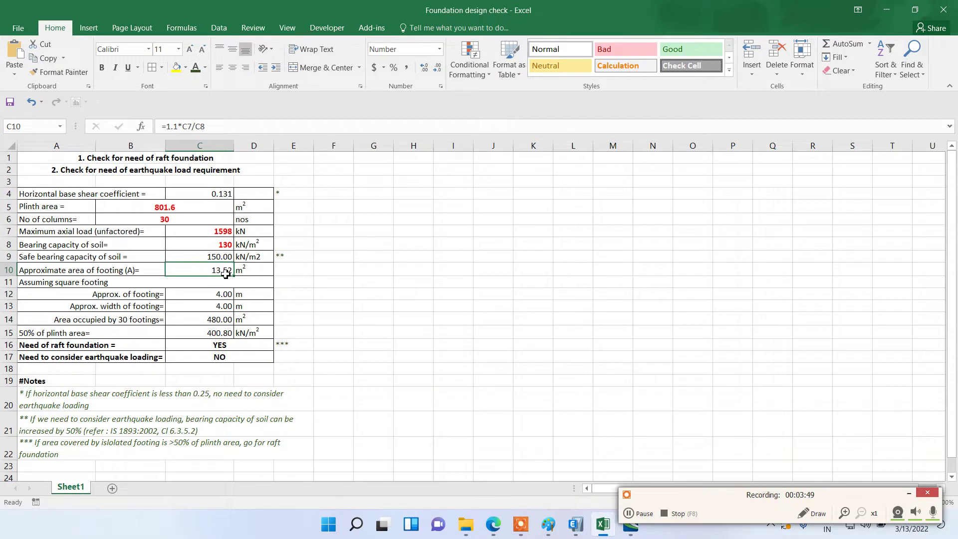
pyautogui.click(221, 297)
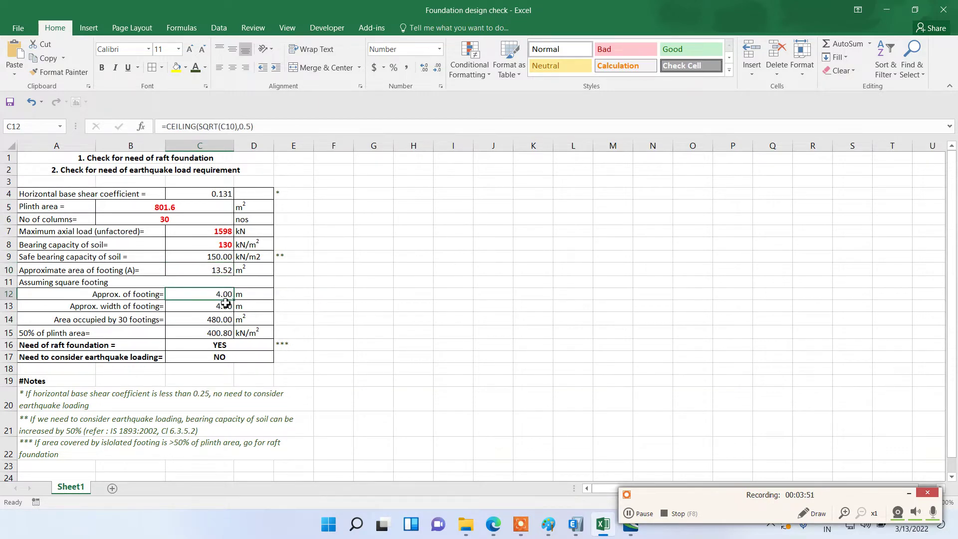
pyautogui.moveTo(225, 296); pyautogui.dragTo(225, 306)
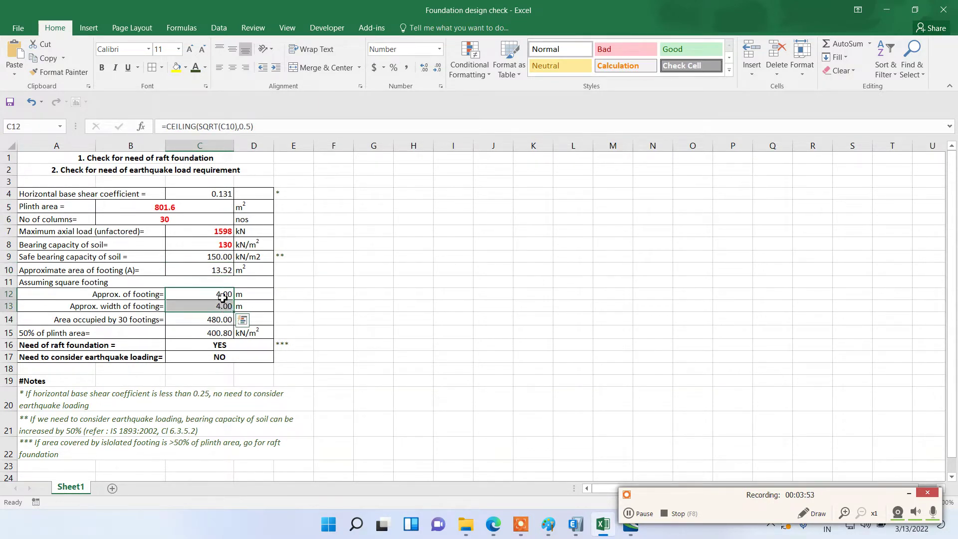
pyautogui.click(223, 298)
pyautogui.click(228, 304)
pyautogui.click(220, 295)
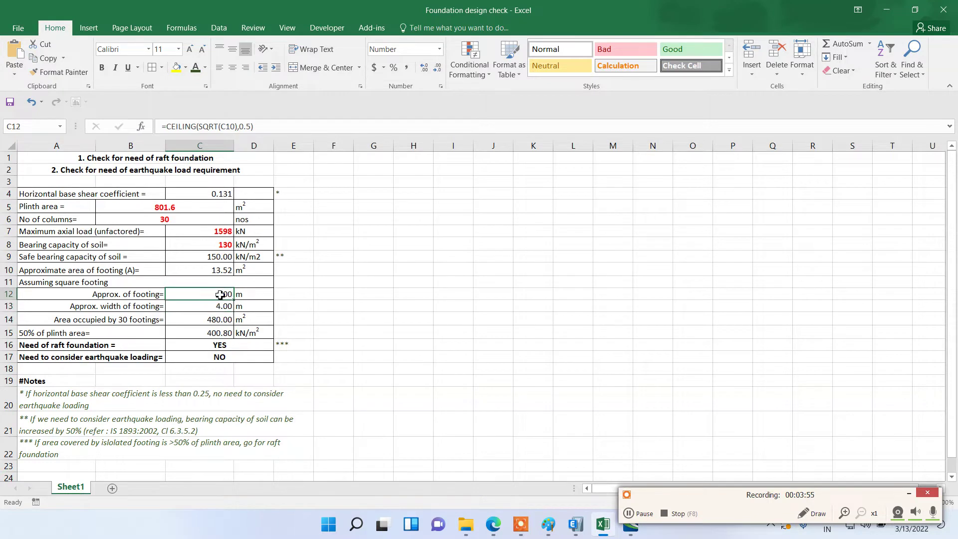
pyautogui.click(216, 314)
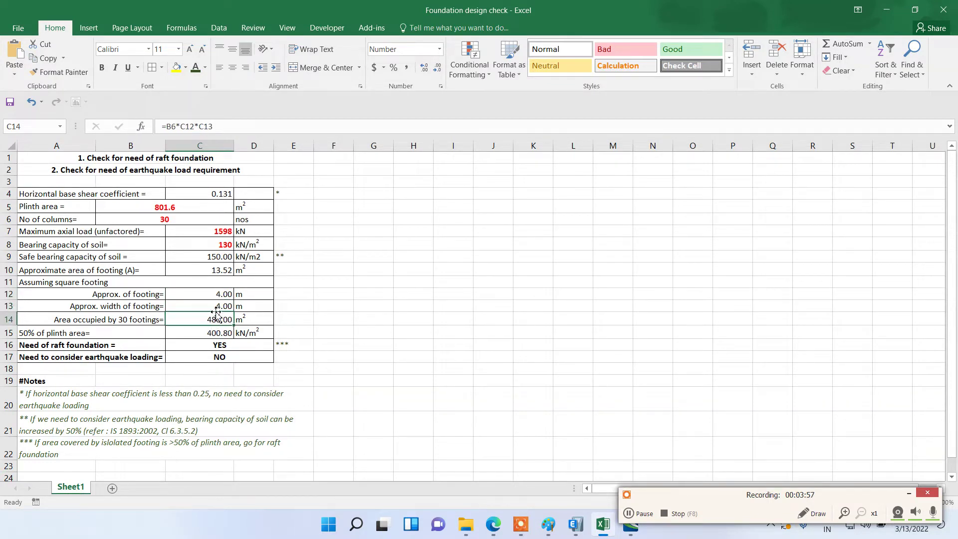
pyautogui.click(199, 223)
pyautogui.click(154, 317)
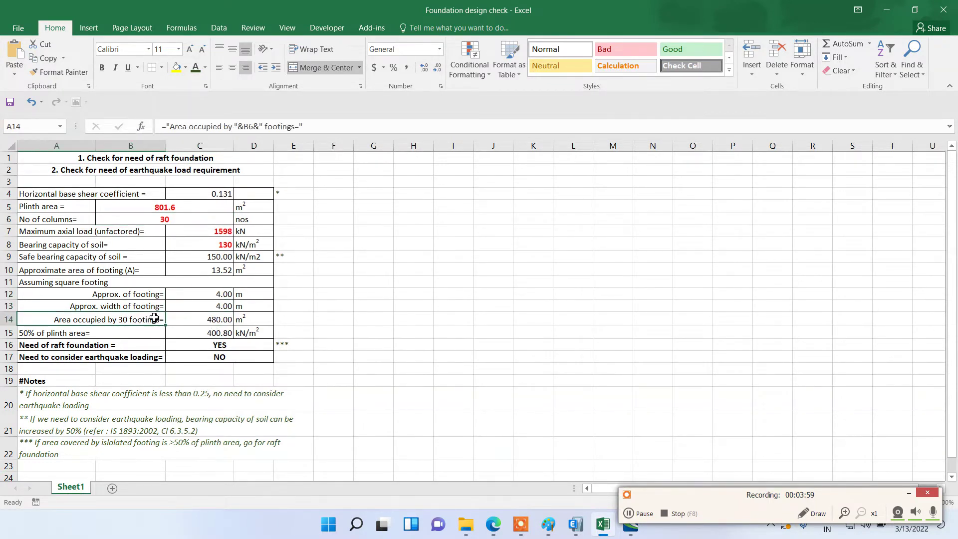
pyautogui.click(207, 322)
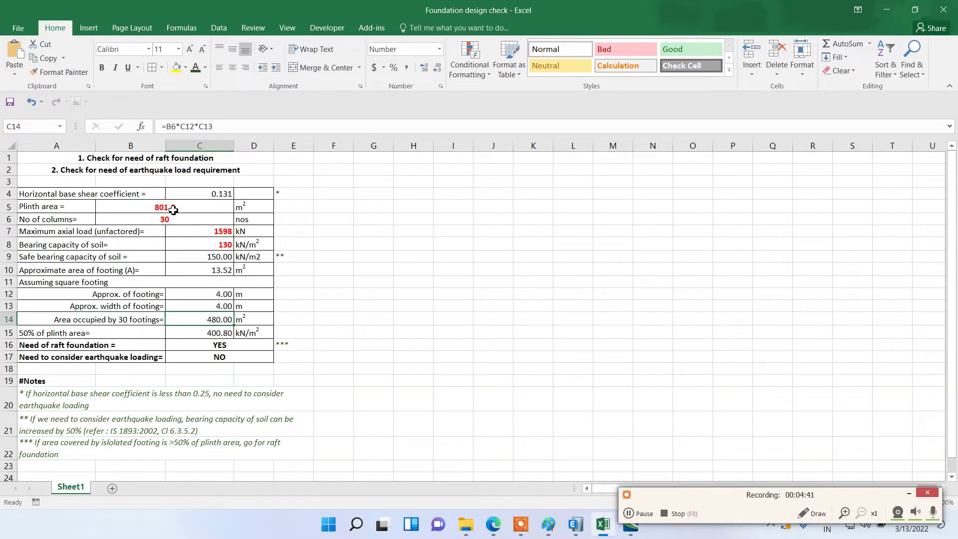
# Step: Restore the safe bearing capacity formula in C9 and set the bearing capacity of soil in C8 to 150 kN/m²
pyautogui.click(224, 233)
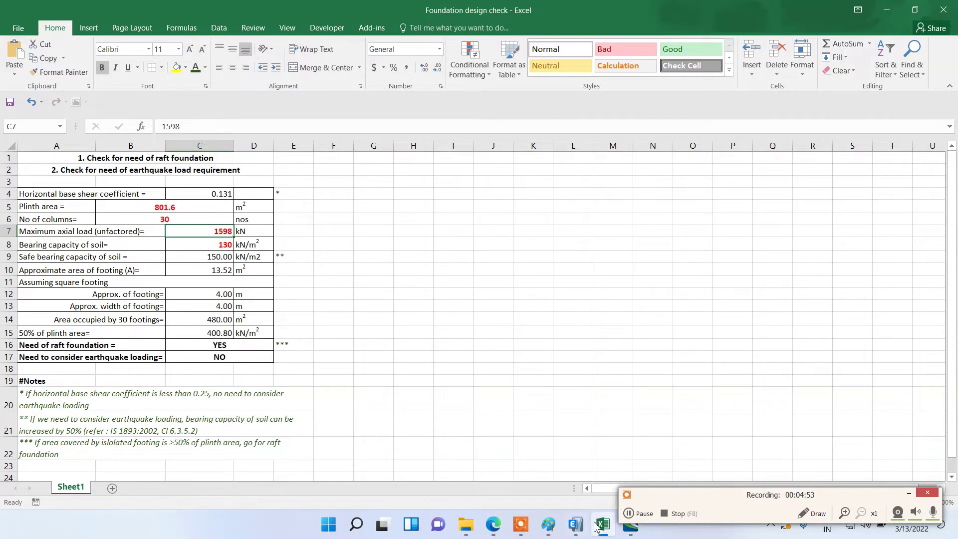
pyautogui.click(651, 515)
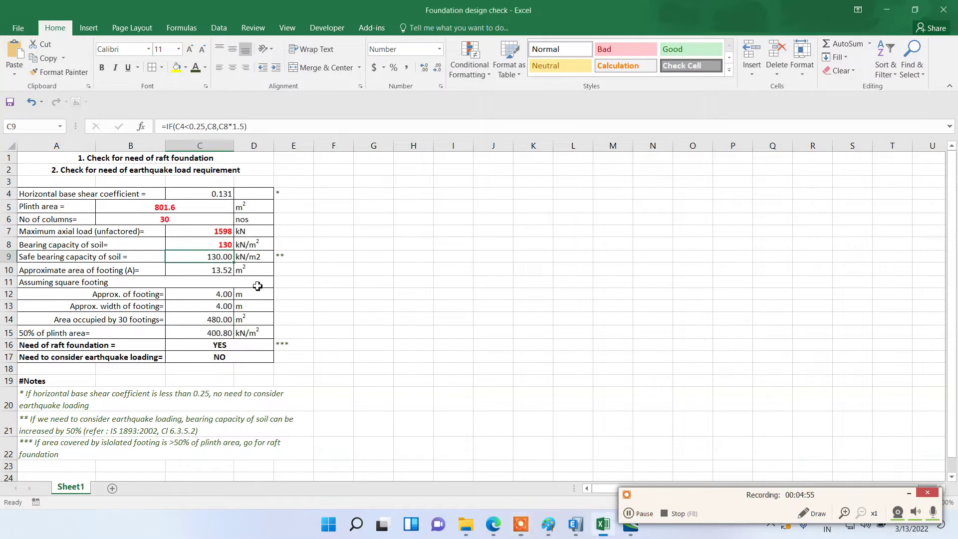
pyautogui.click(220, 244)
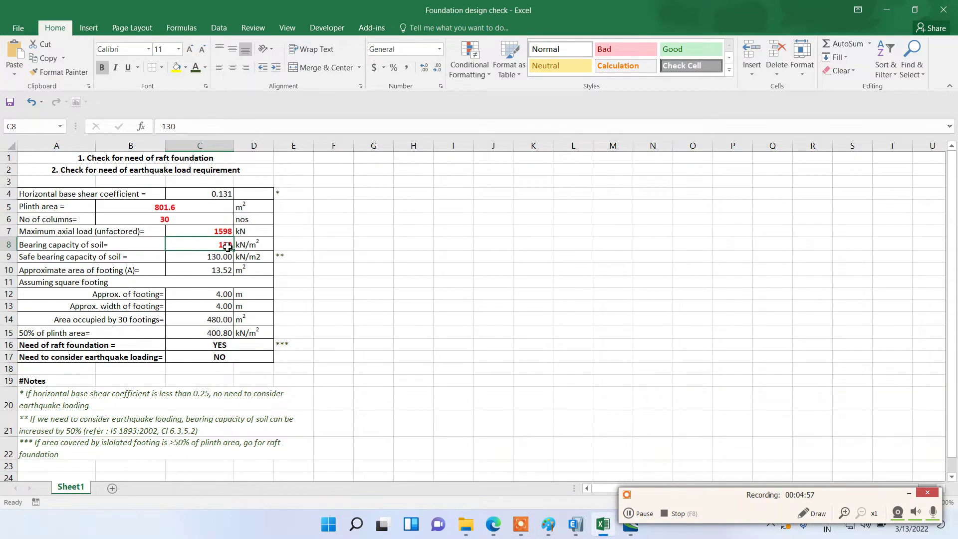
pyautogui.write('150')
pyautogui.press('Return')
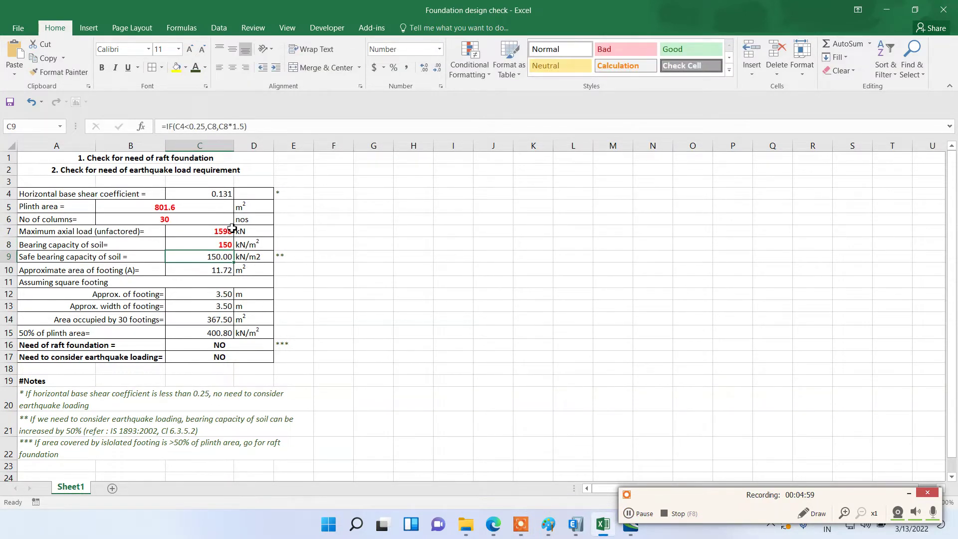
# Step: Review the raft foundation and earthquake loading check results together with the safe bearing capacity formula
pyautogui.click(231, 357)
pyautogui.click(231, 345)
pyautogui.click(236, 355)
pyautogui.click(235, 343)
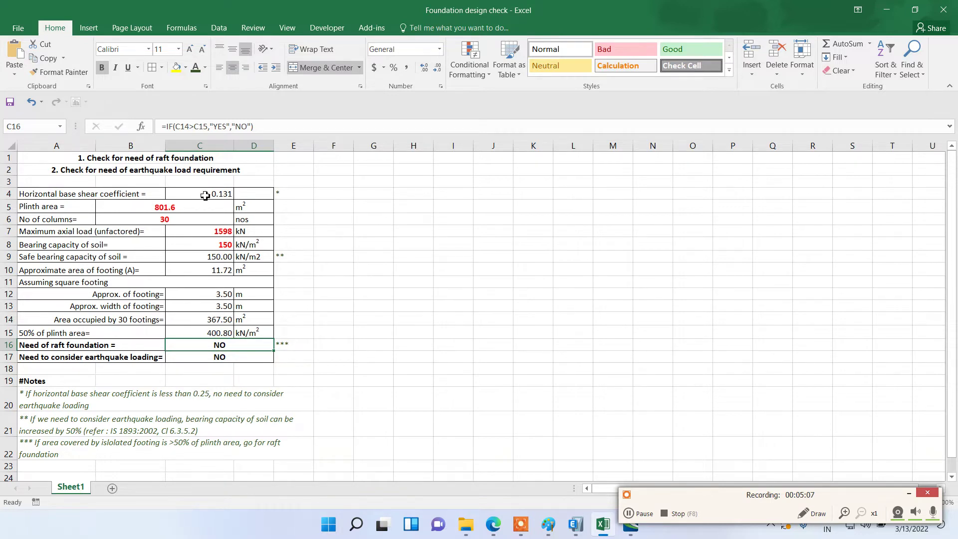
pyautogui.click(222, 259)
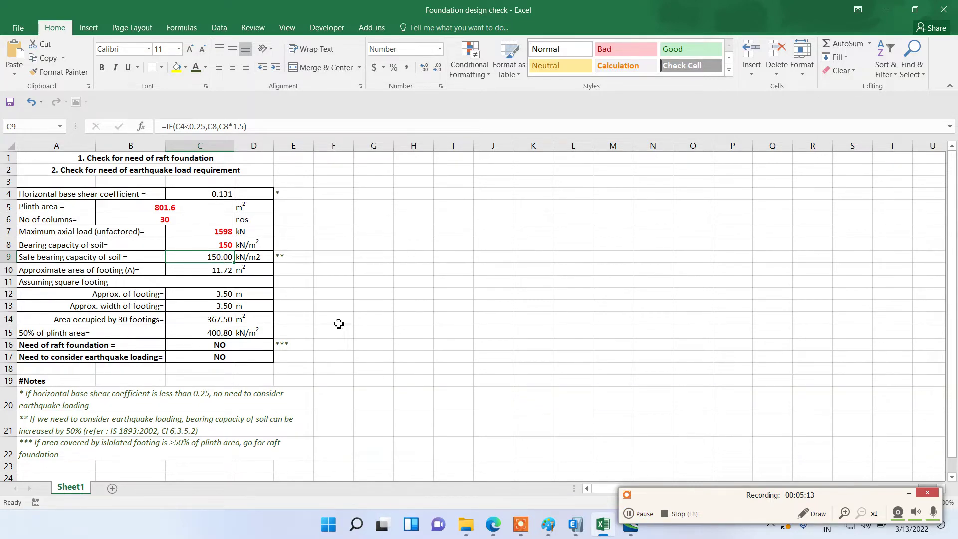
pyautogui.click(318, 296)
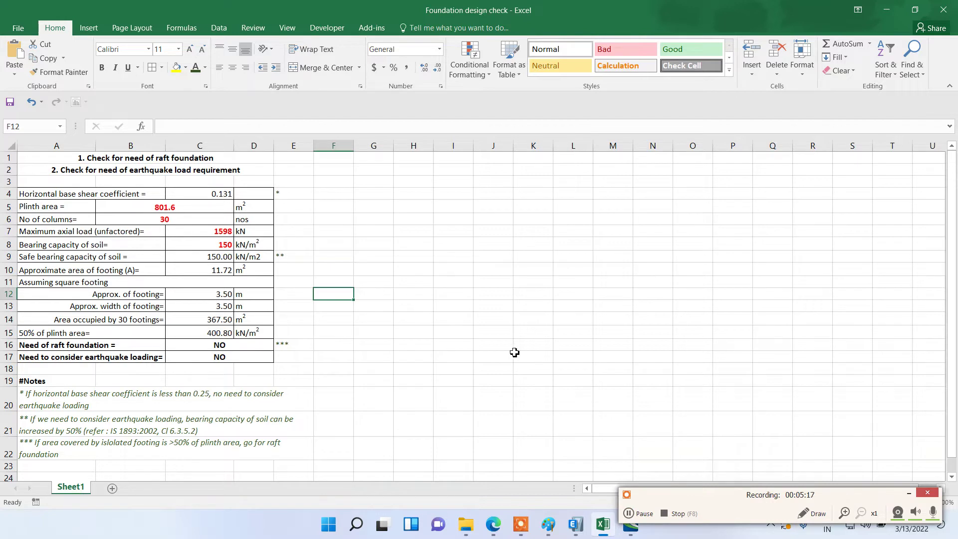
# Step: Minimize the check sheet and launch RCDC CONNECT Edition V11
pyautogui.click(886, 10)
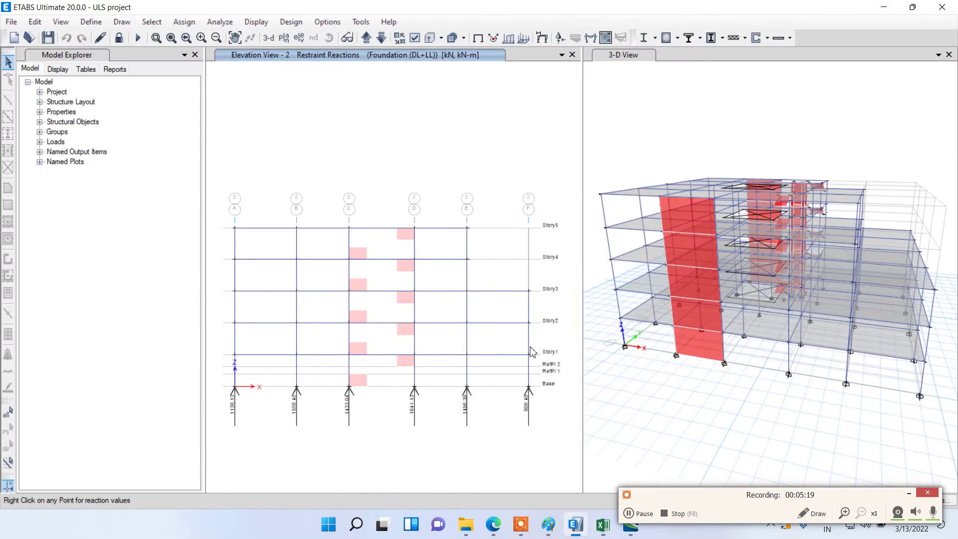
pyautogui.click(356, 530)
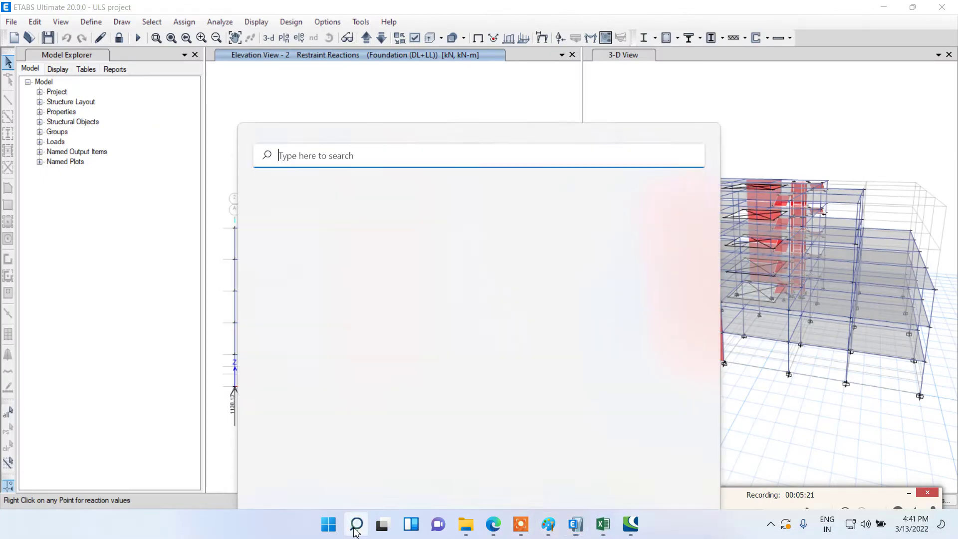
pyautogui.write('rcd')
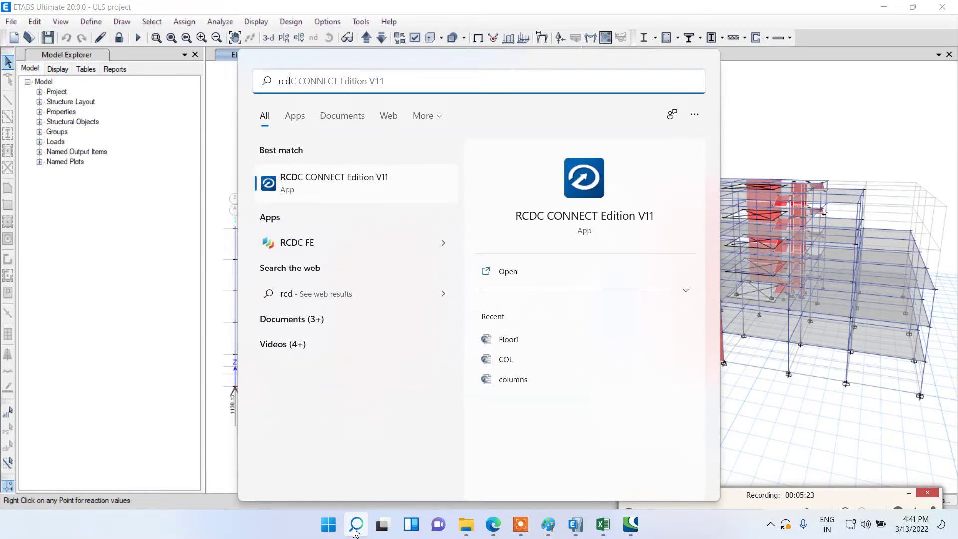
pyautogui.click(380, 180)
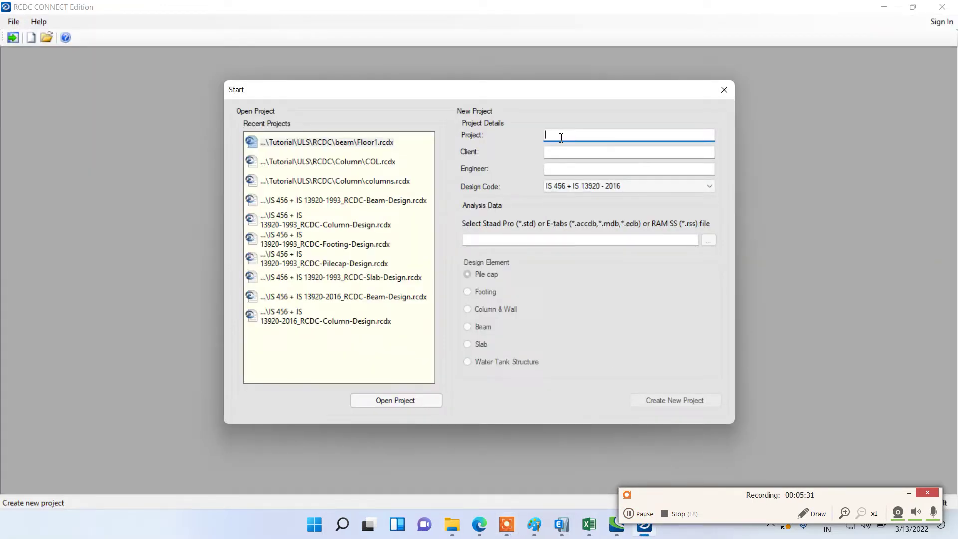
# Step: Fill in the new project details with project footing, client abc and the engineer's name
pyautogui.click(546, 152)
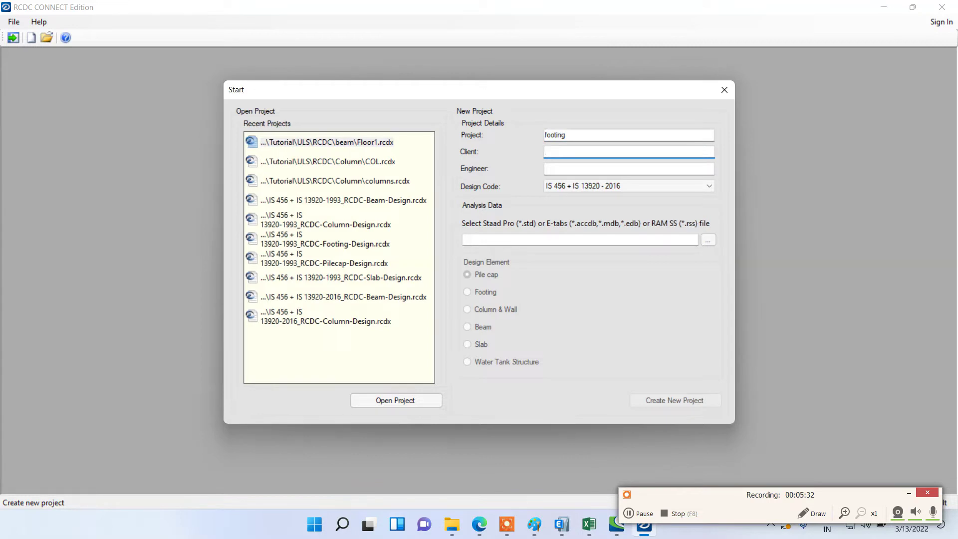
pyautogui.click(548, 169)
pyautogui.write('santosh katuwal')
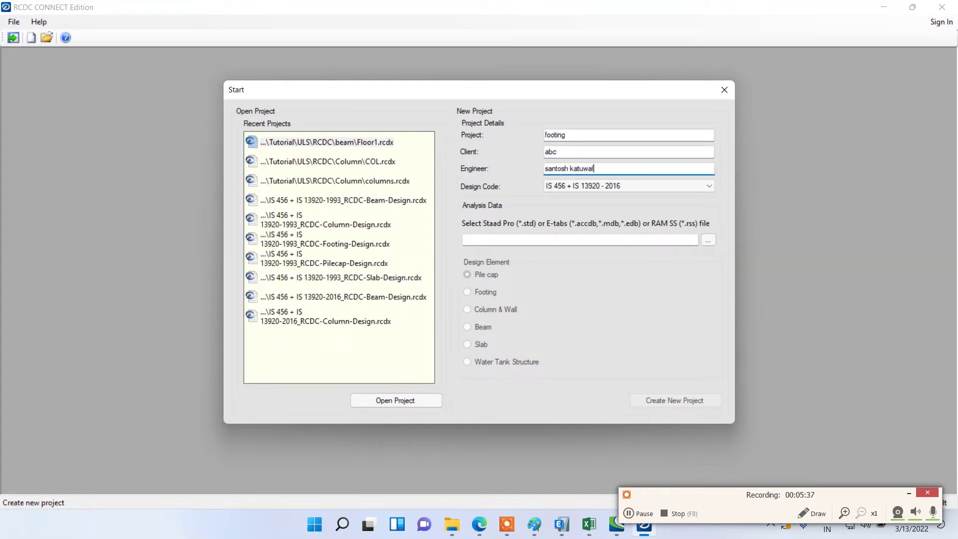
pyautogui.press('Tab')
# Step: Load the etabstorcdc analysis file from the RCDC folder and create the new project with Footing as the design element
pyautogui.click(709, 240)
pyautogui.click(403, 239)
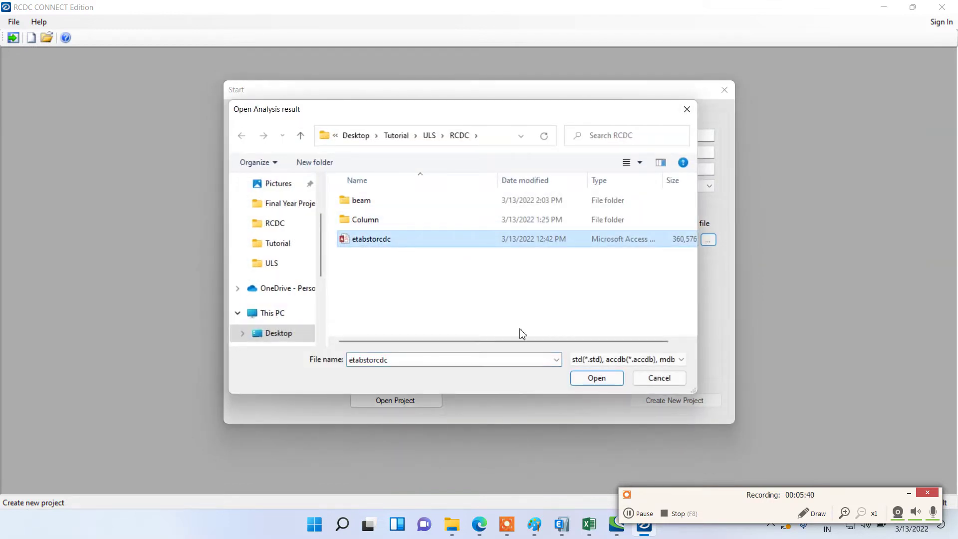
pyautogui.click(597, 379)
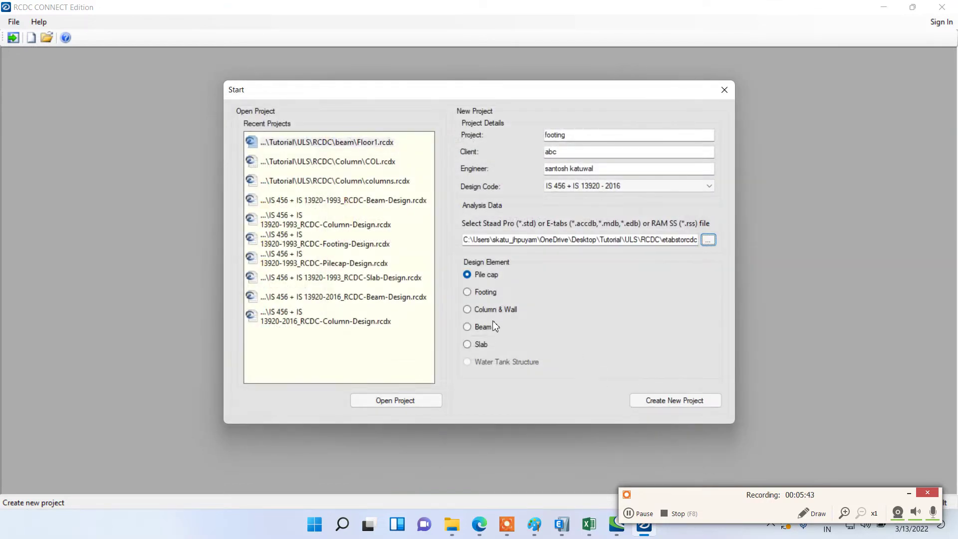
pyautogui.click(486, 293)
pyautogui.click(641, 397)
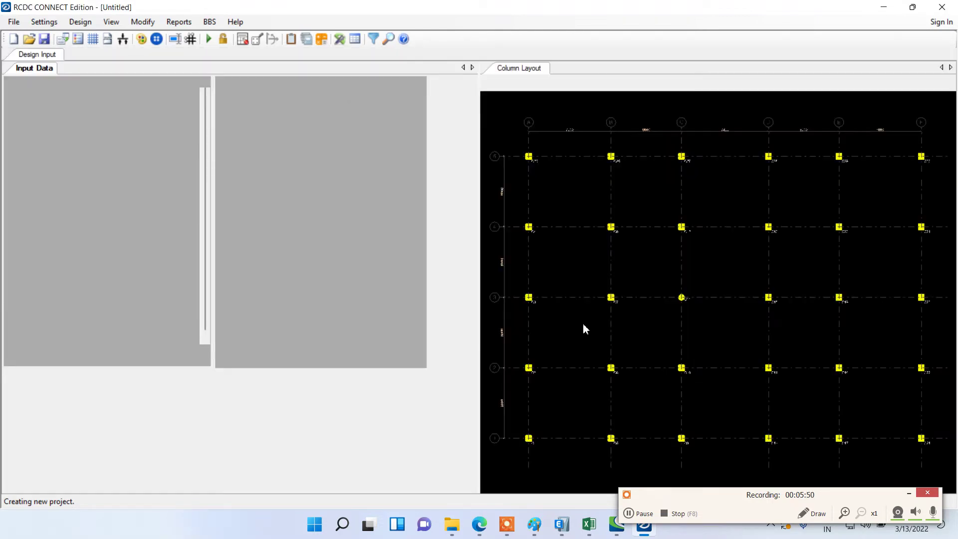
# Step: Look through the input data table listing the footing marks and footing types for all columns
pyautogui.scroll(-1, 297, 277)
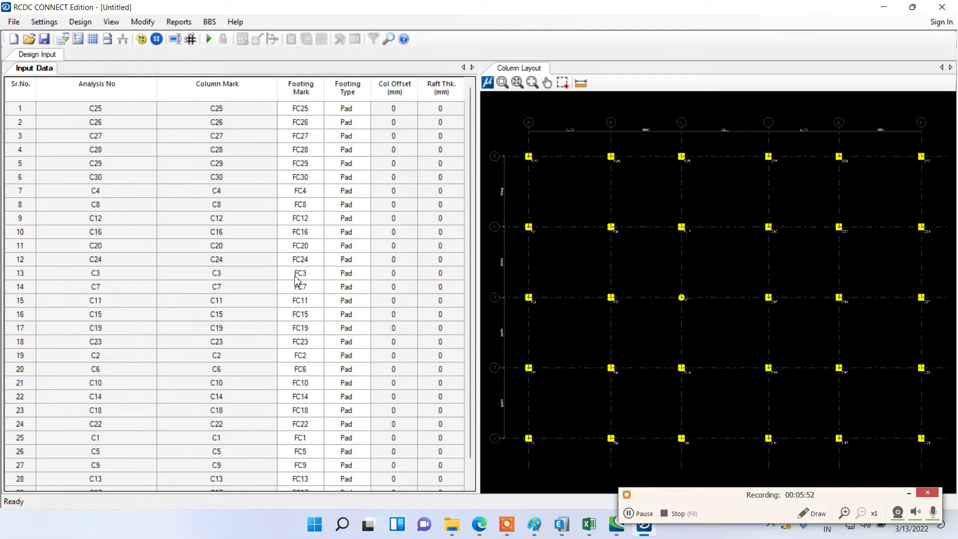
pyautogui.scroll(1, 297, 281)
pyautogui.scroll(-1, 296, 277)
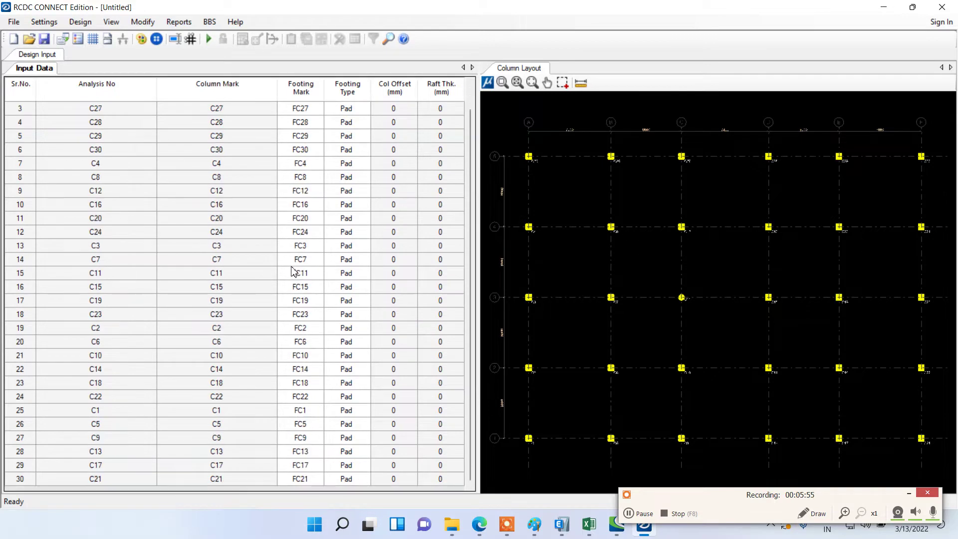
pyautogui.scroll(1, 292, 268)
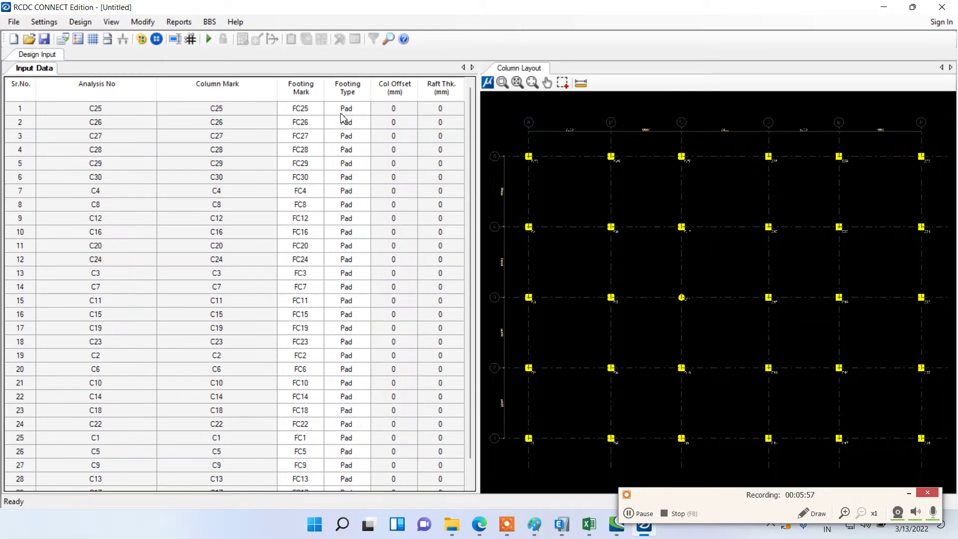
# Step: Change the footing type to Sloped for FC25 and all the other footings in the input data table
pyautogui.click(357, 110)
pyautogui.click(365, 110)
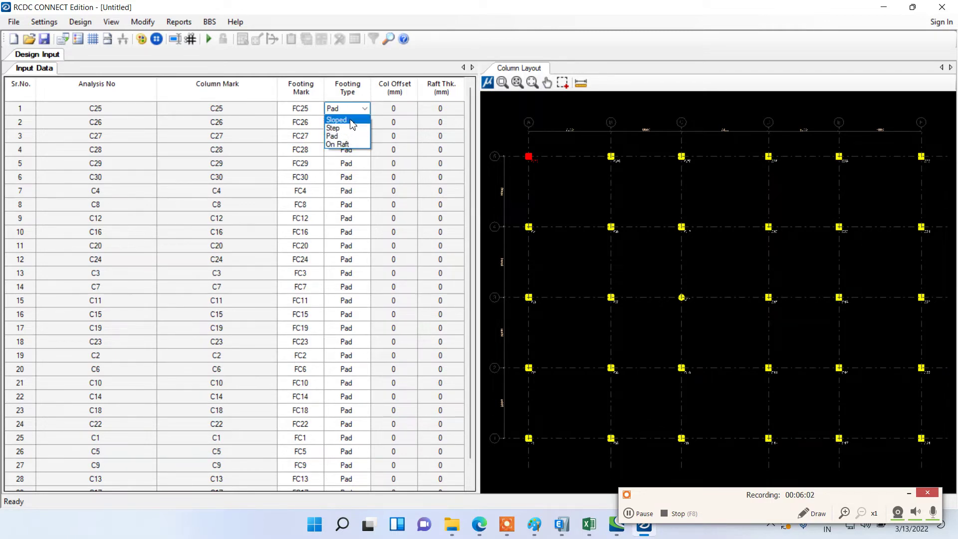
pyautogui.click(352, 121)
pyautogui.click(349, 136)
pyautogui.click(348, 108)
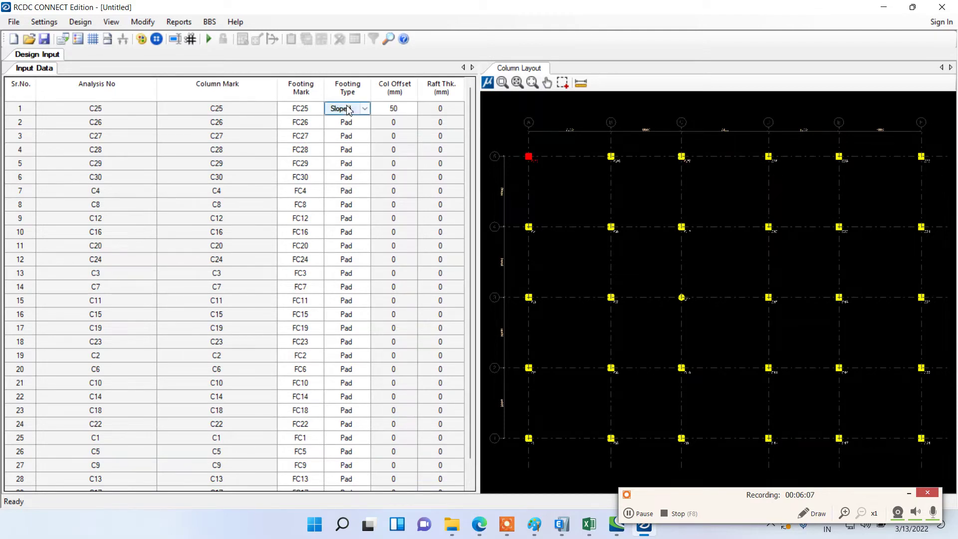
pyautogui.moveTo(345, 122); pyautogui.dragTo(363, 536)
pyautogui.press('Down')
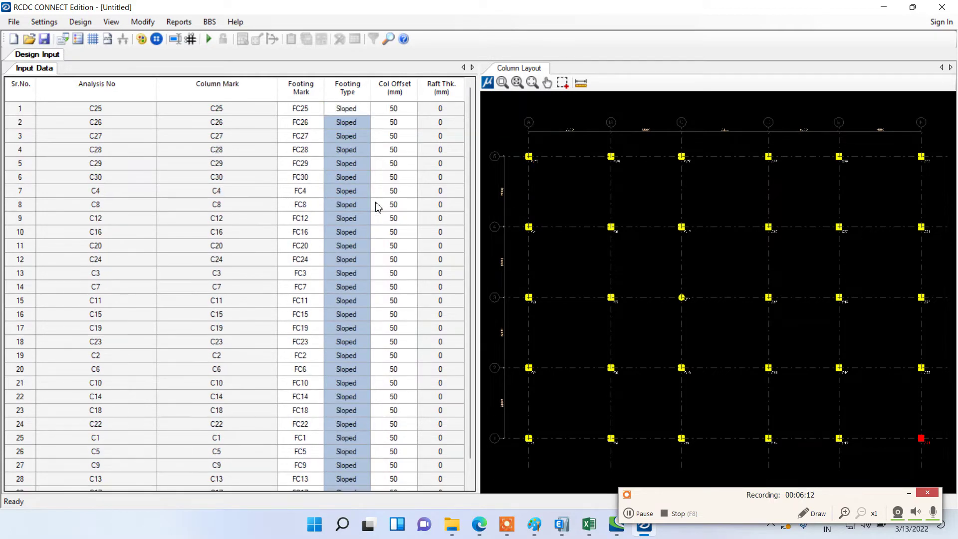
pyautogui.scroll(1, 412, 199)
# Step: Open the general settings and enable Use Gross SBC and Consider Overburden for the footing design
pyautogui.click(44, 21)
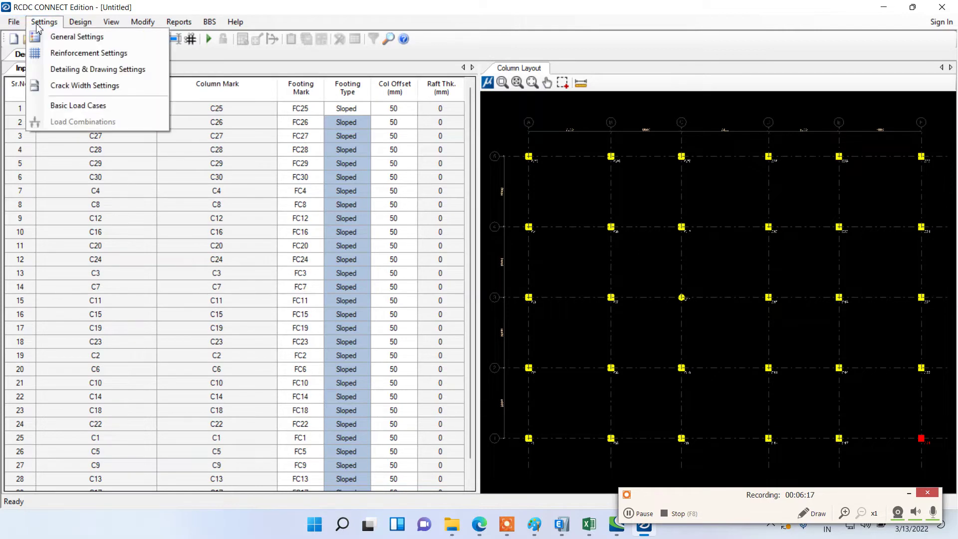
pyautogui.click(50, 36)
pyautogui.click(345, 85)
pyautogui.click(343, 99)
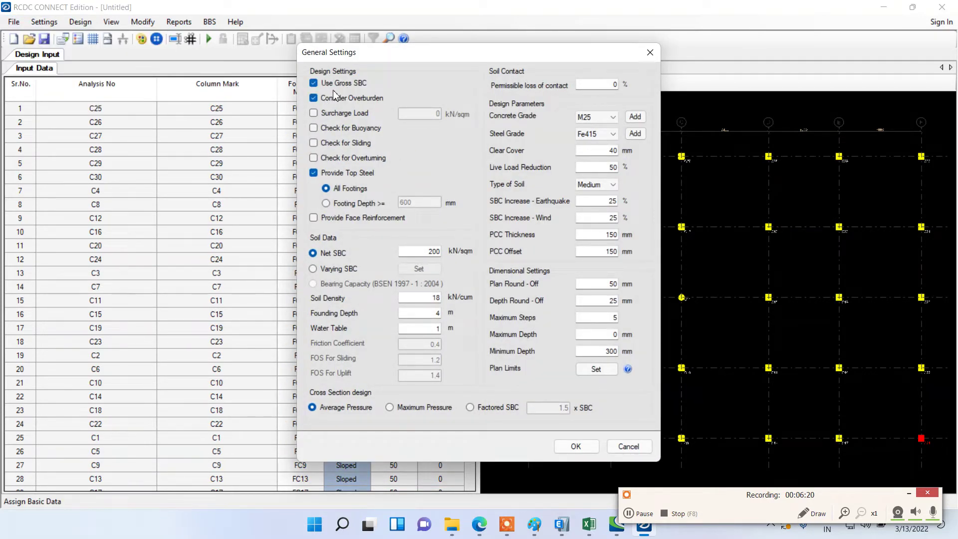
# Step: Enable the sliding and overturning checks, leave the buoyancy check off, and base the cross section design on Average Pressure
pyautogui.click(347, 129)
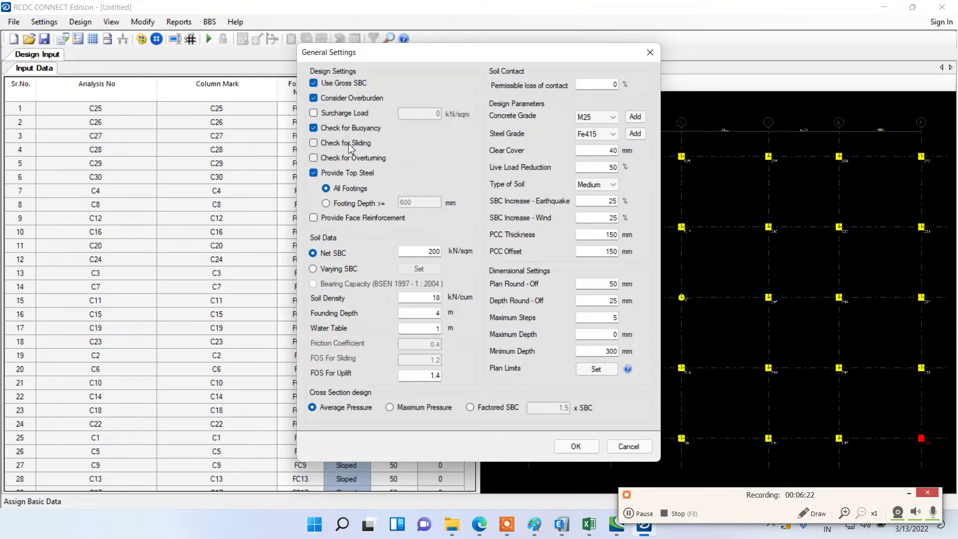
pyautogui.click(348, 143)
pyautogui.click(347, 159)
pyautogui.click(346, 131)
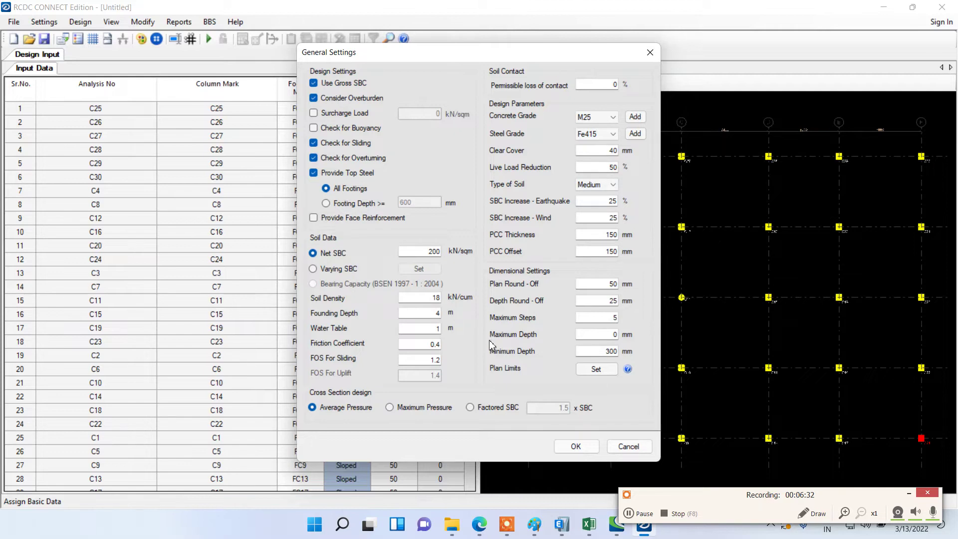
pyautogui.click(484, 410)
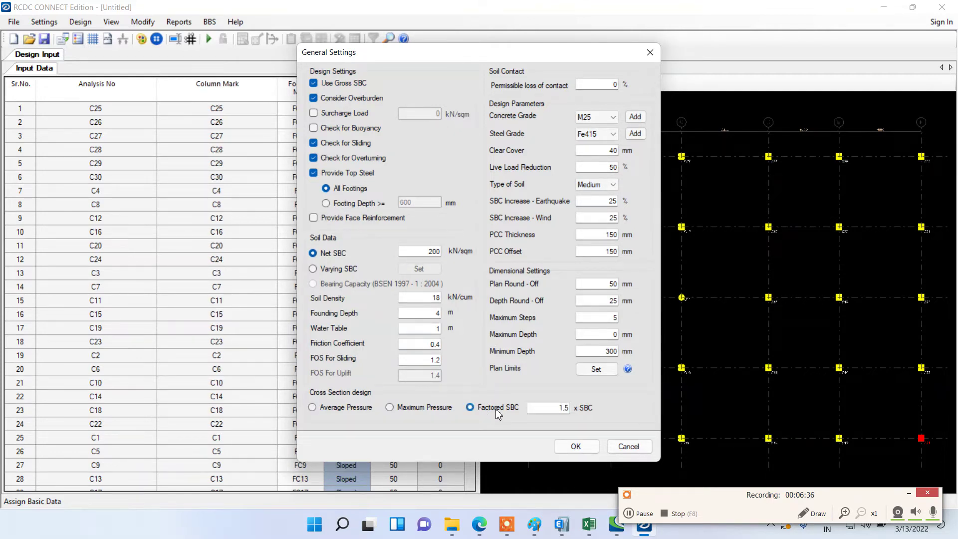
pyautogui.click(330, 413)
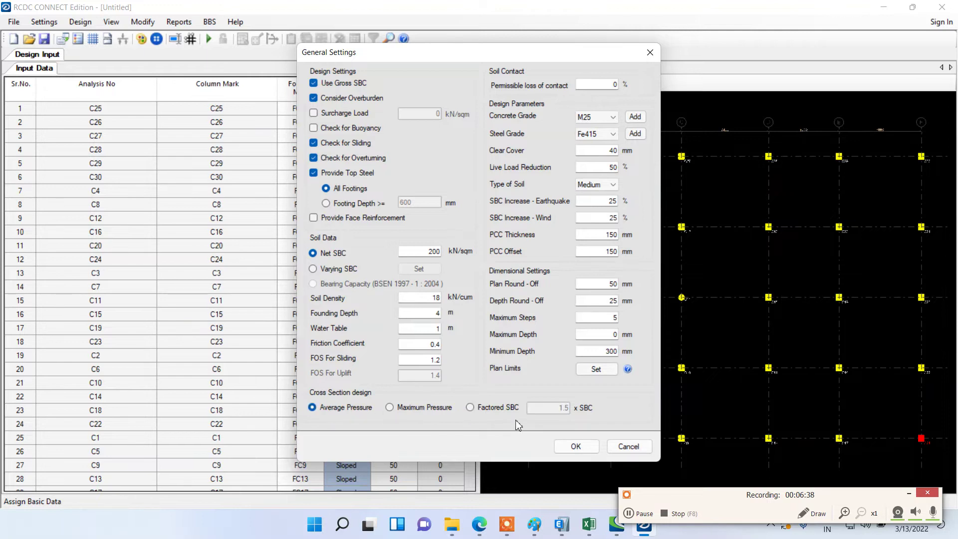